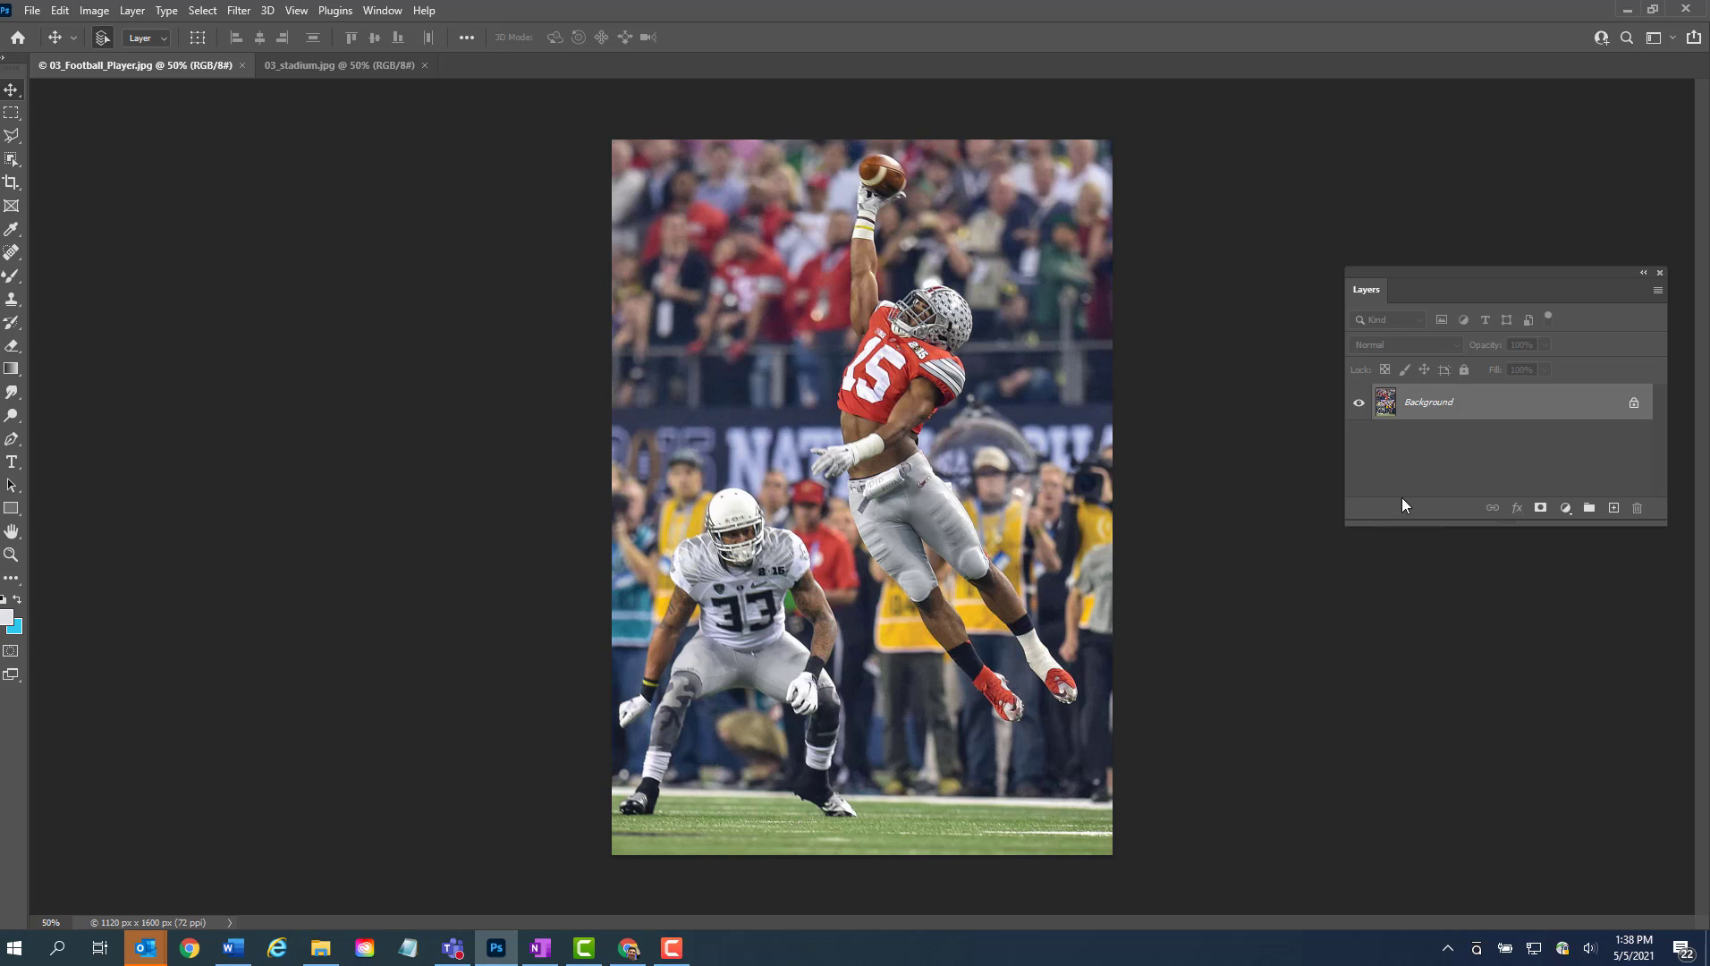
# Step: Duplicate the Background layer within the football player document, keeping the name Background copy
pyautogui.rightClick(1489, 408)
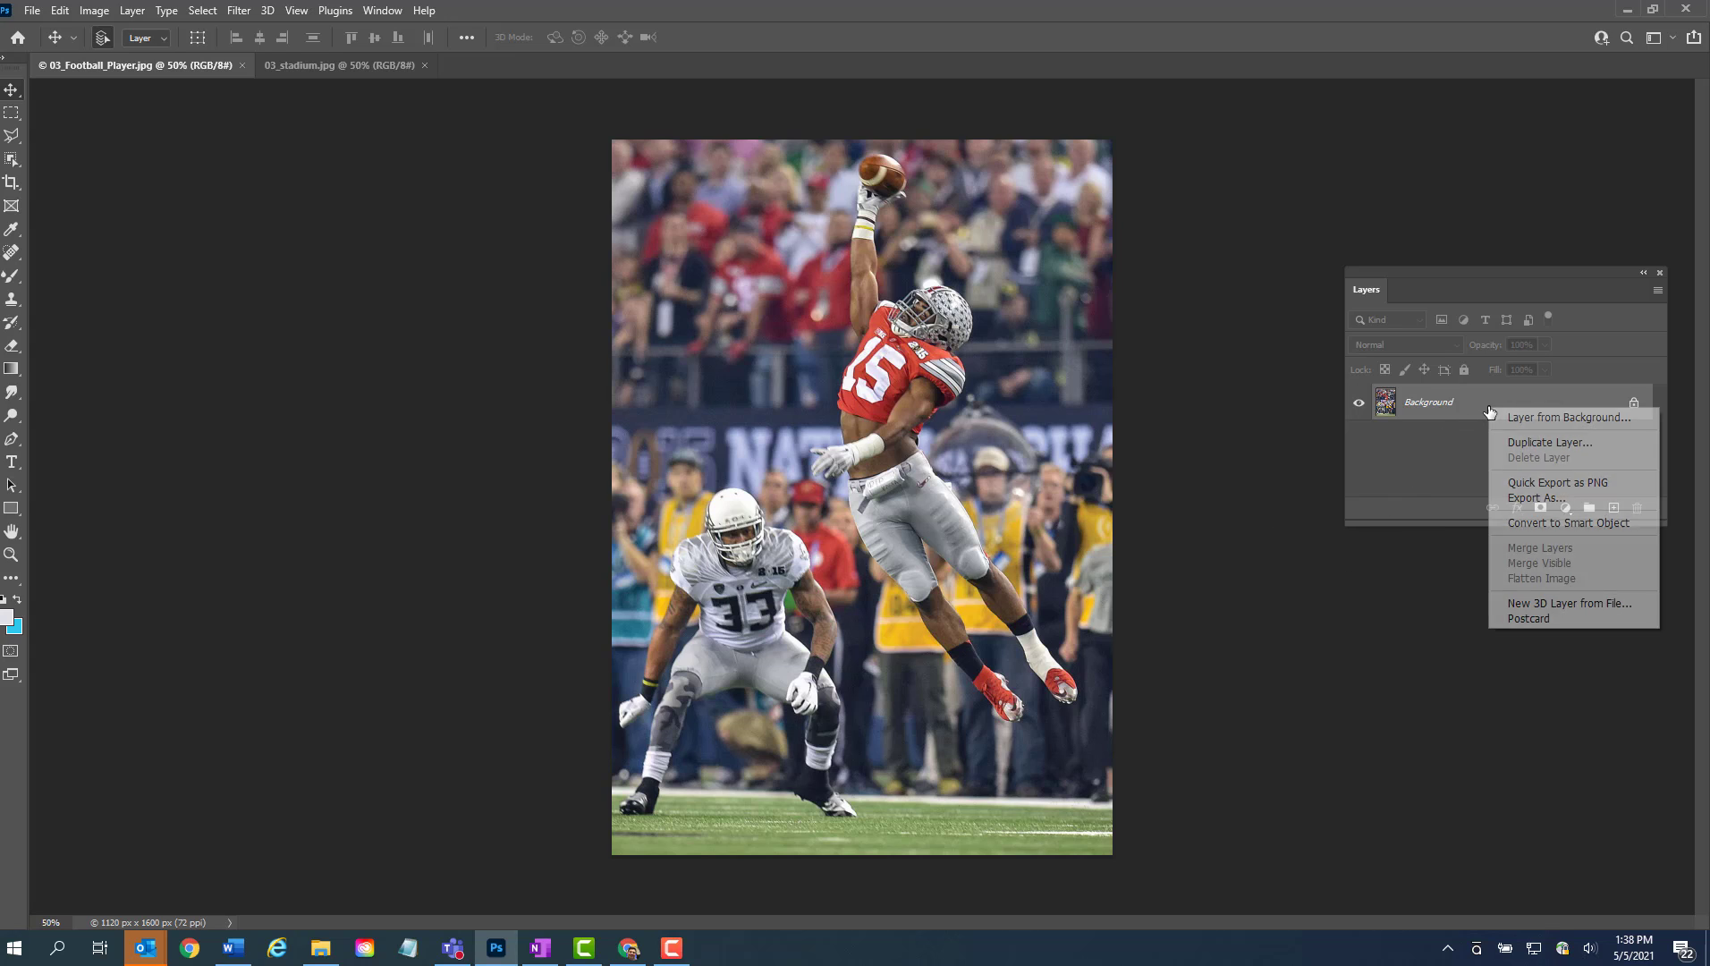
pyautogui.click(1520, 441)
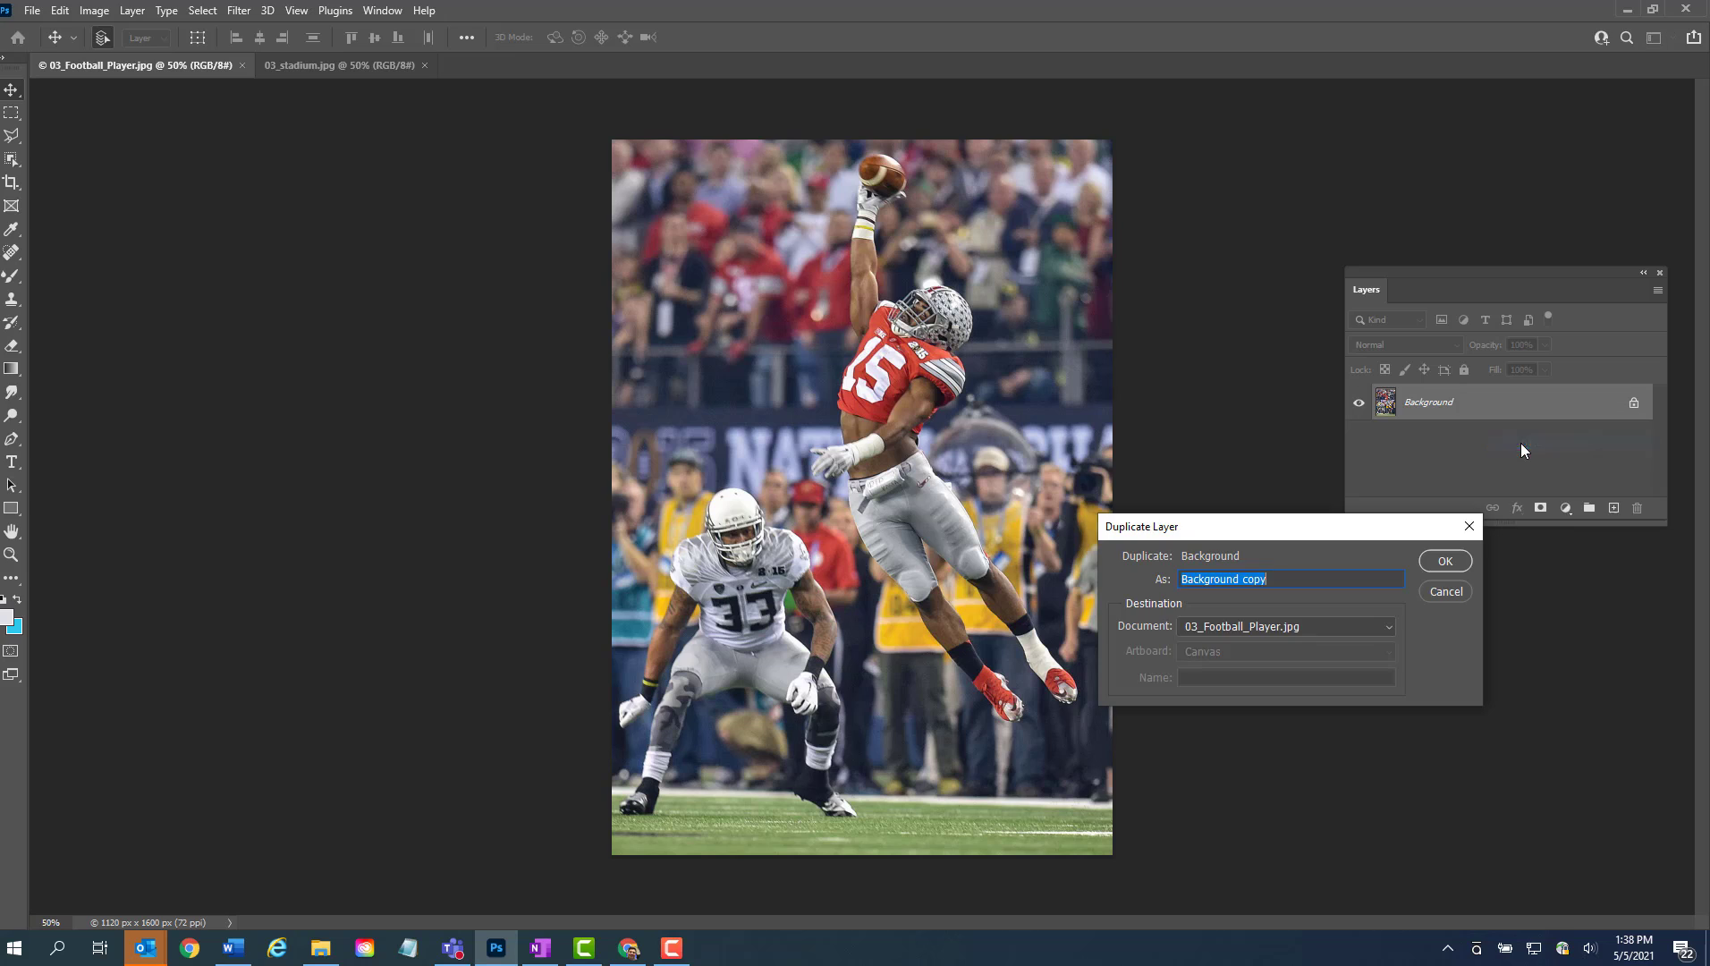
pyautogui.click(1443, 561)
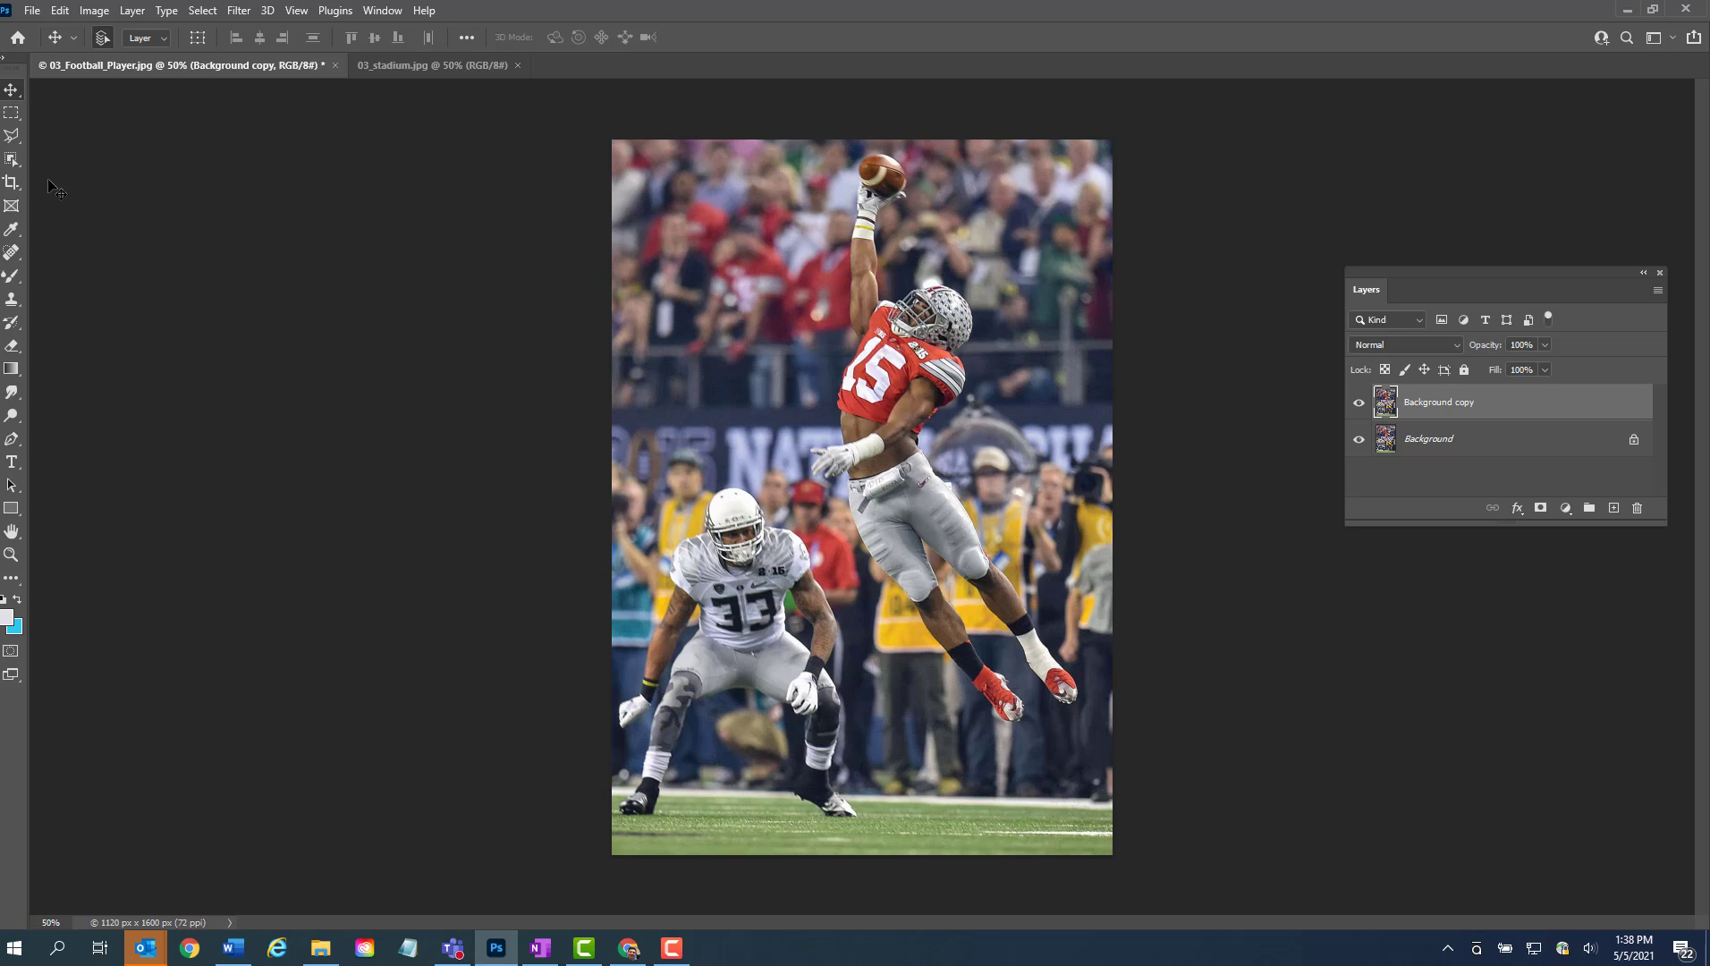
# Step: Mask the Background copy layer to the leaping player using an Object Selection around him, and hide the Background layer
pyautogui.click(12, 160)
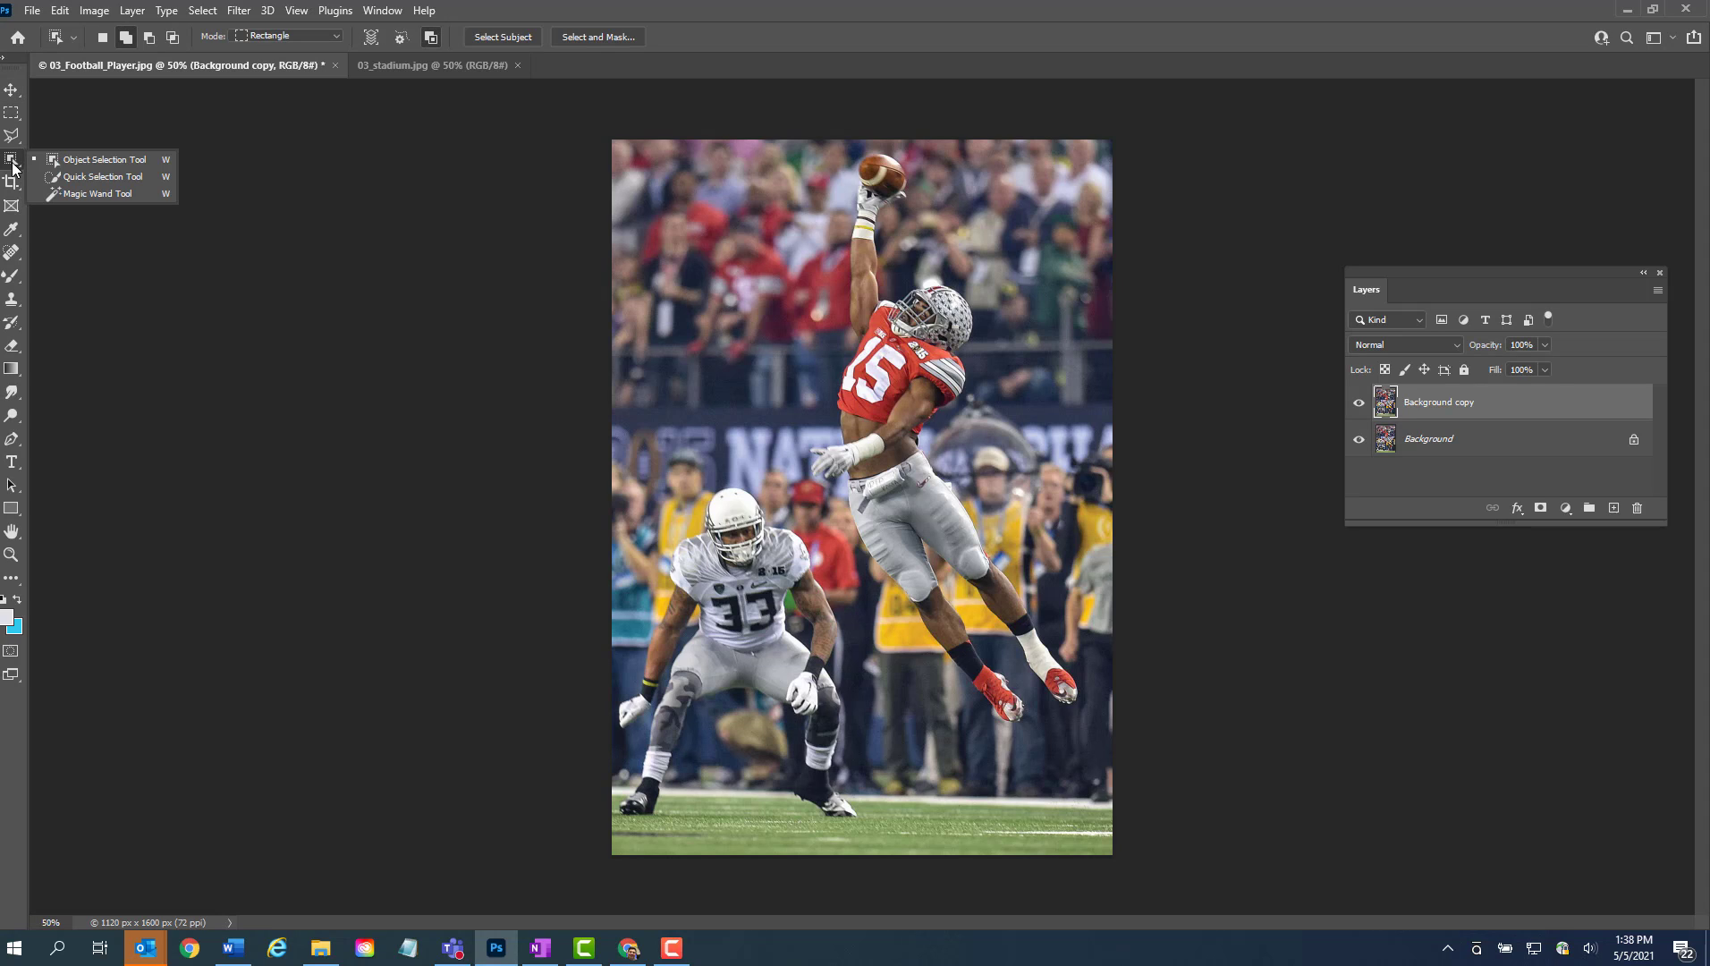
pyautogui.click(101, 162)
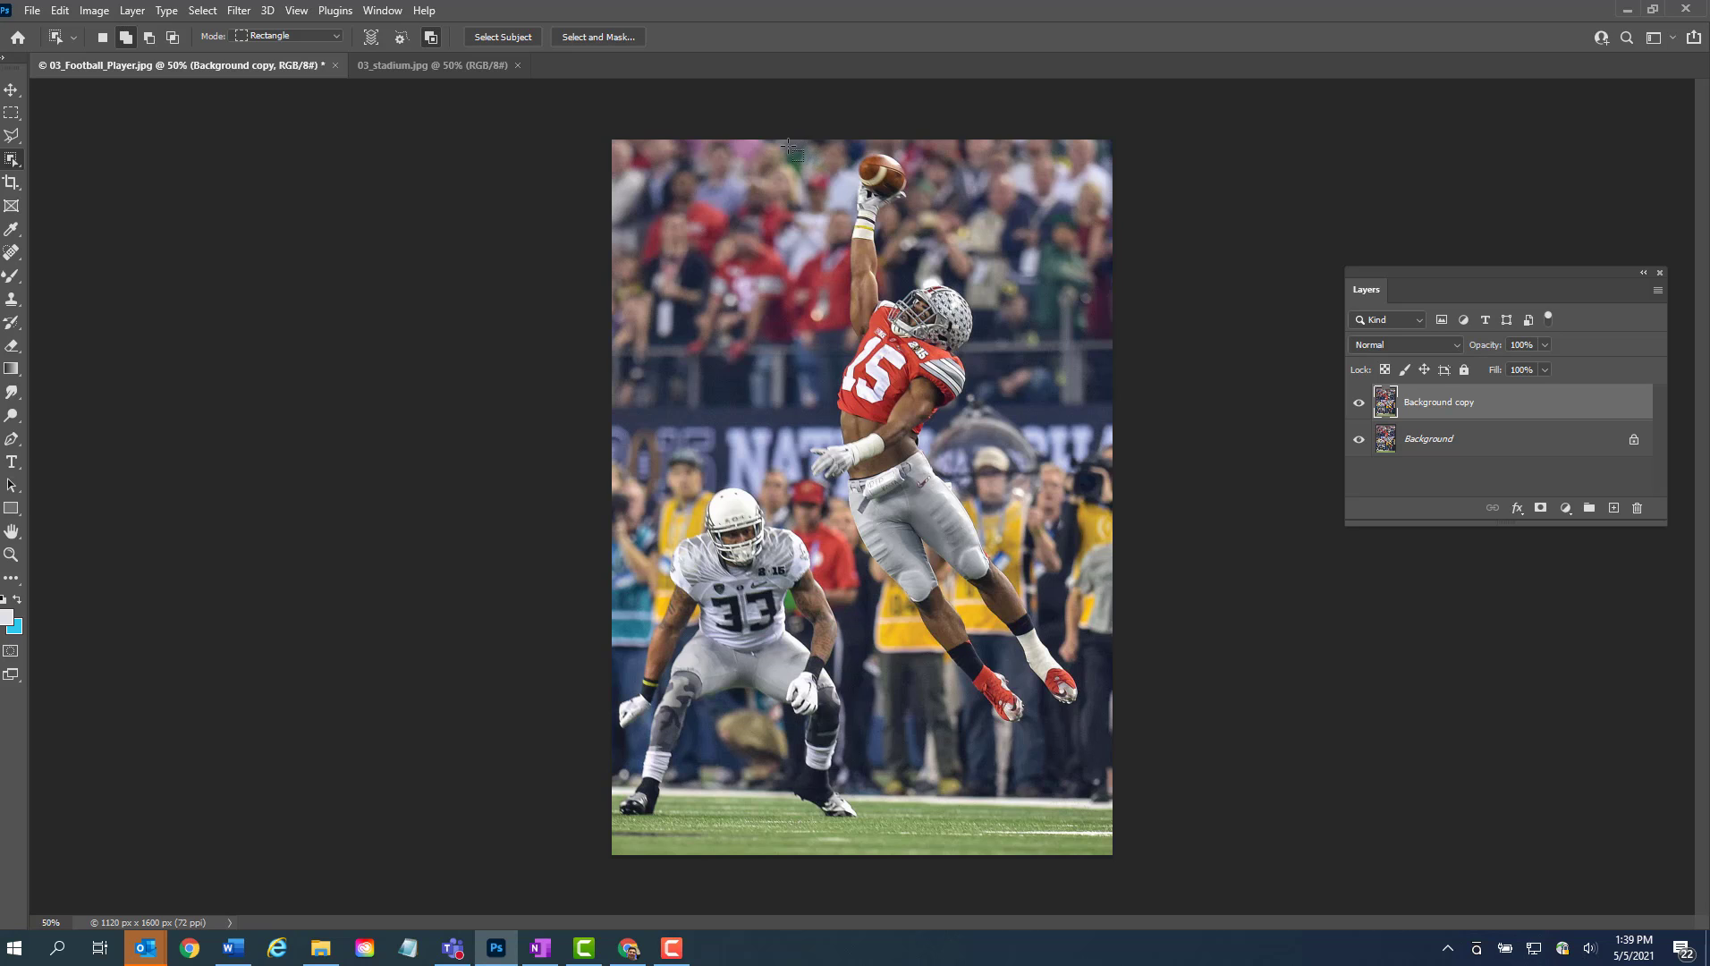
pyautogui.moveTo(791, 147); pyautogui.dragTo(1092, 728)
pyautogui.click(1539, 512)
pyautogui.click(1540, 510)
pyautogui.click(1540, 508)
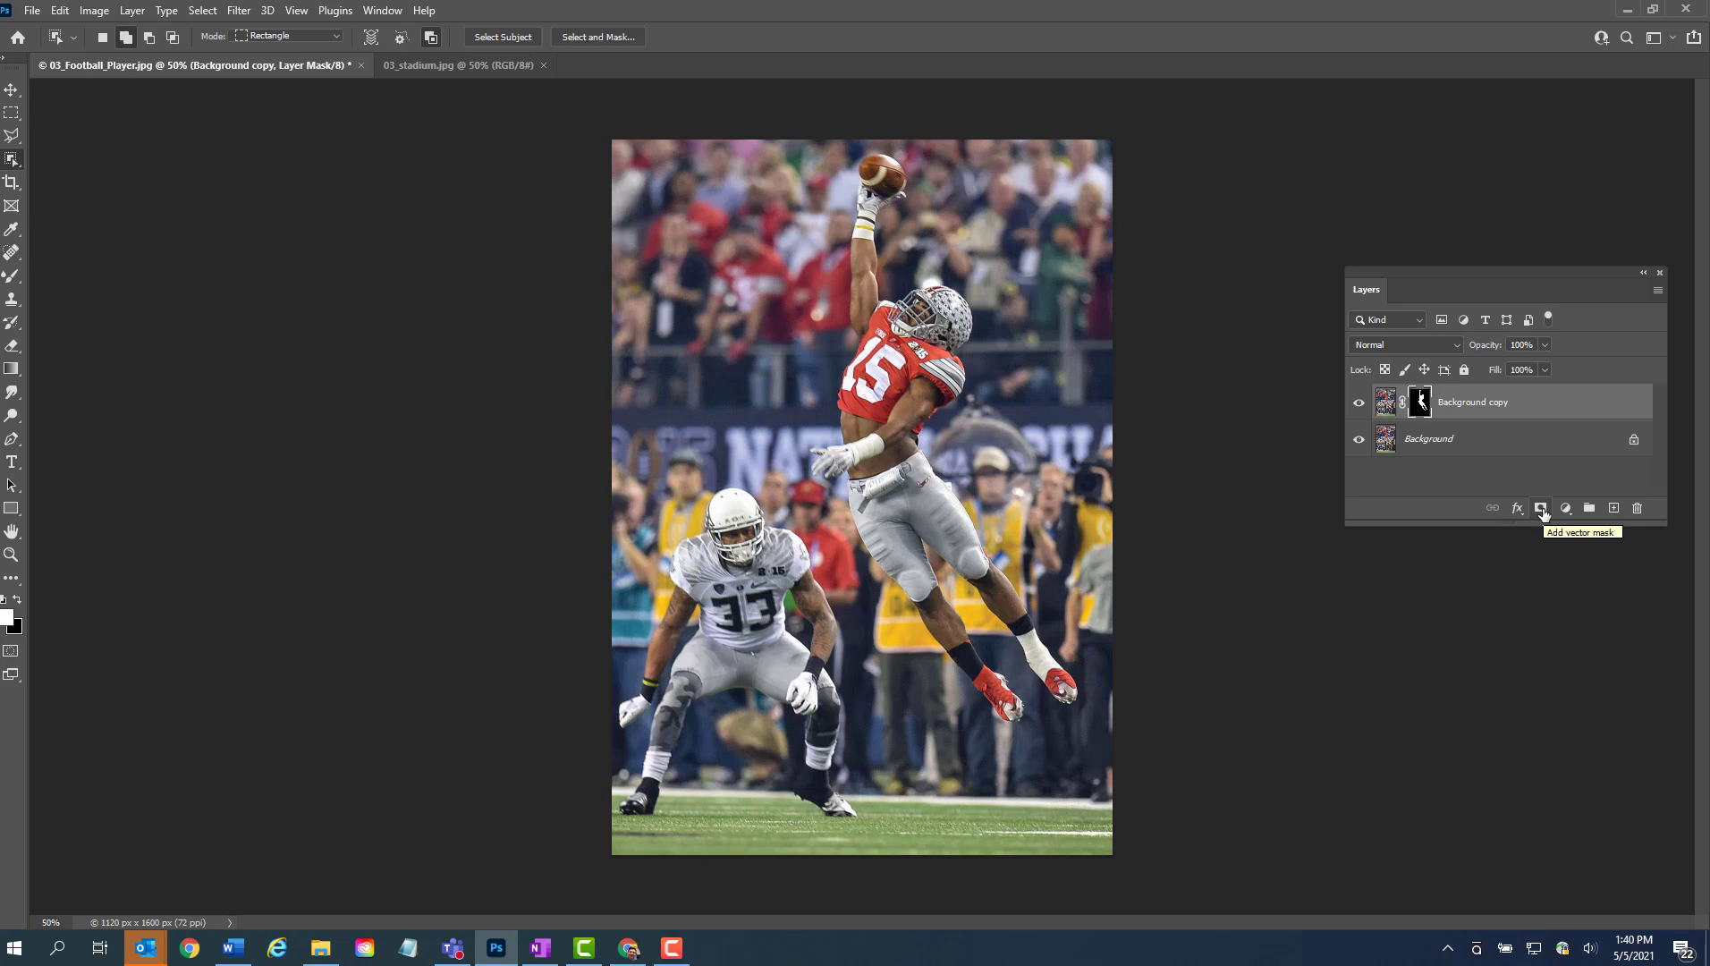
pyautogui.click(1357, 439)
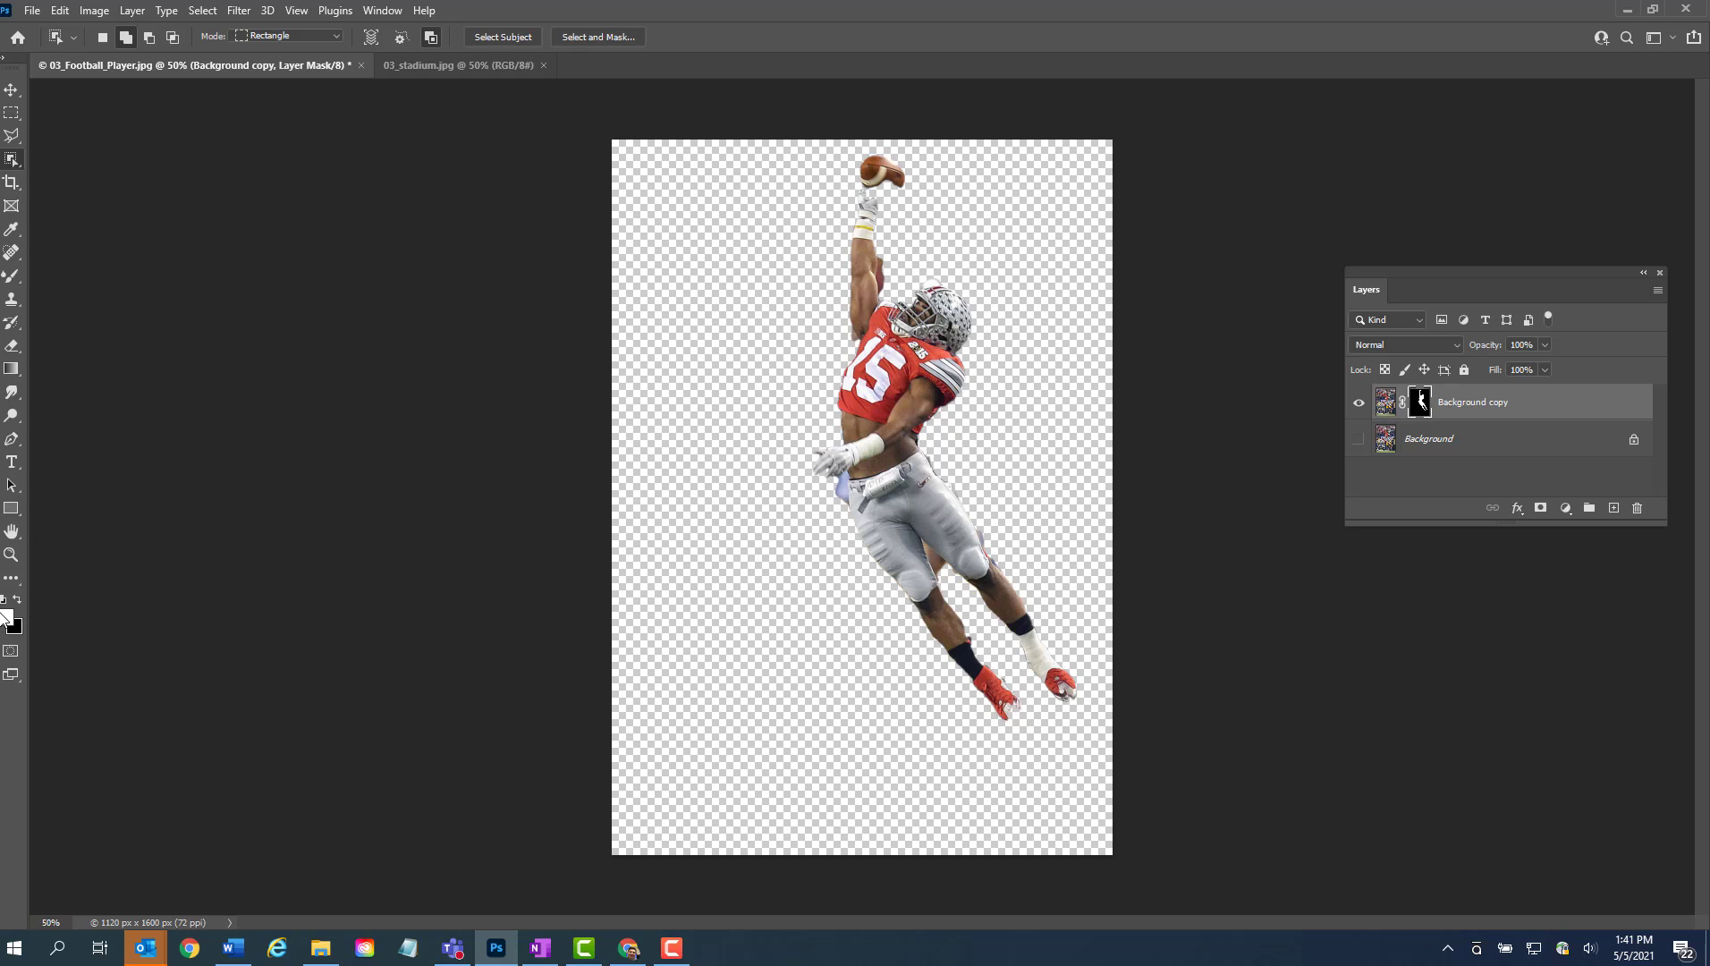
# Step: Set up the Brush tool with the Hard Round tip
pyautogui.click(12, 284)
pyautogui.click(54, 277)
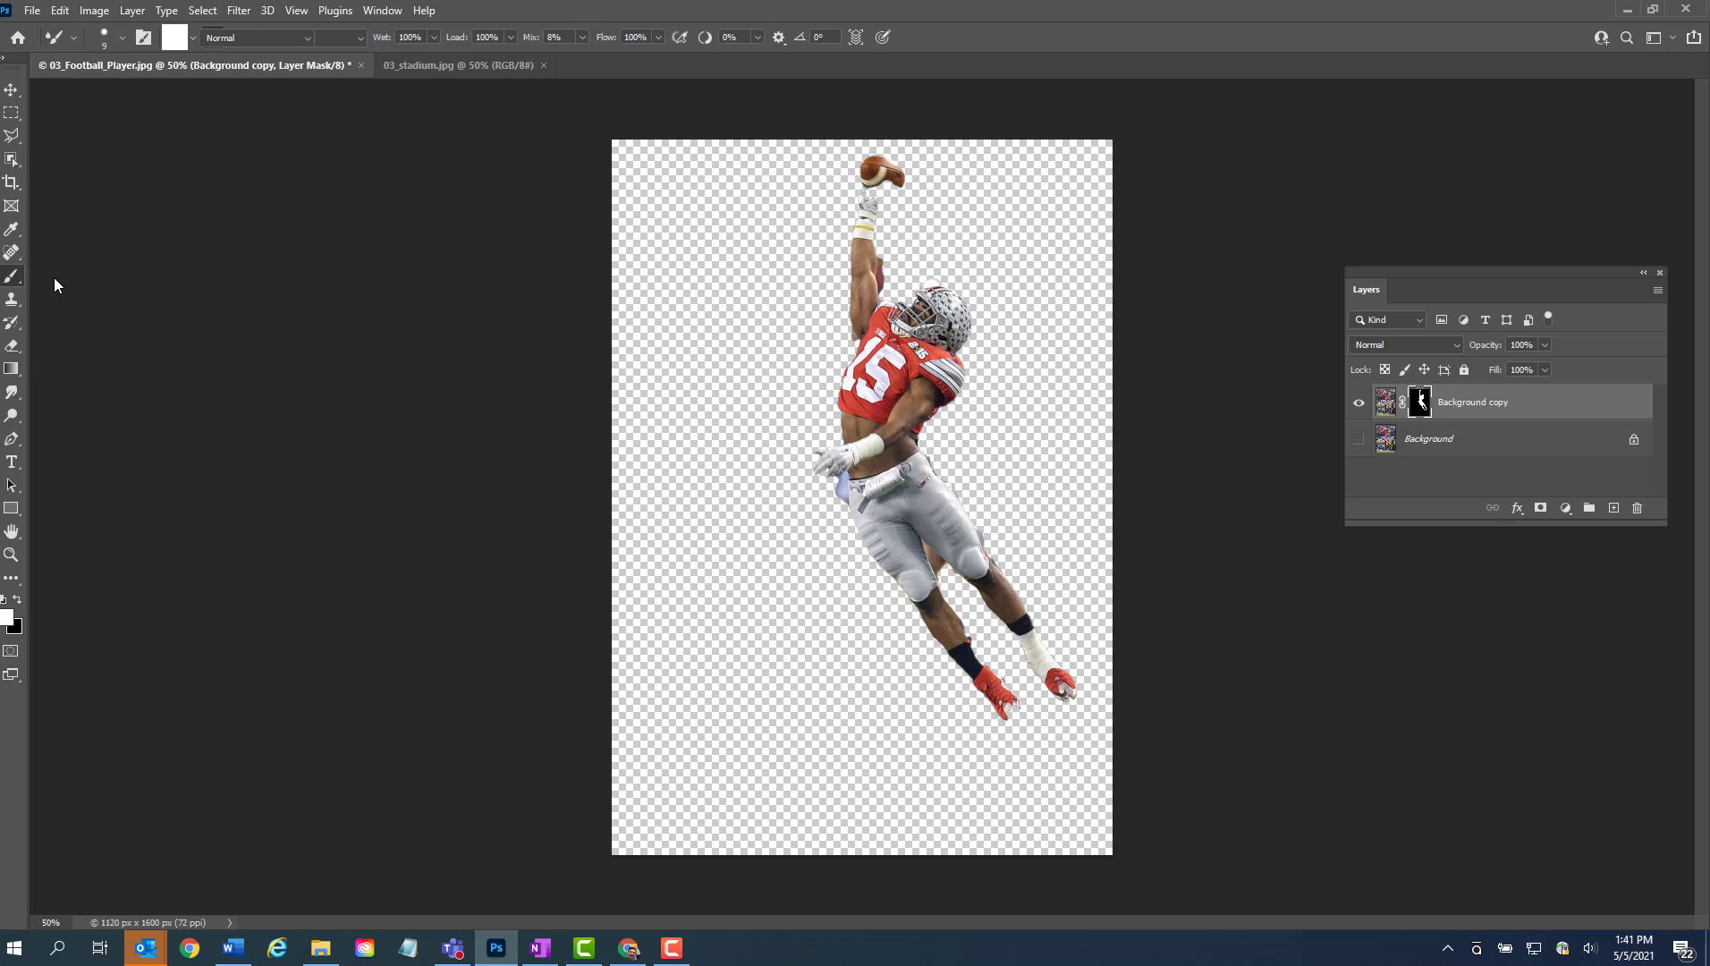
pyautogui.click(123, 38)
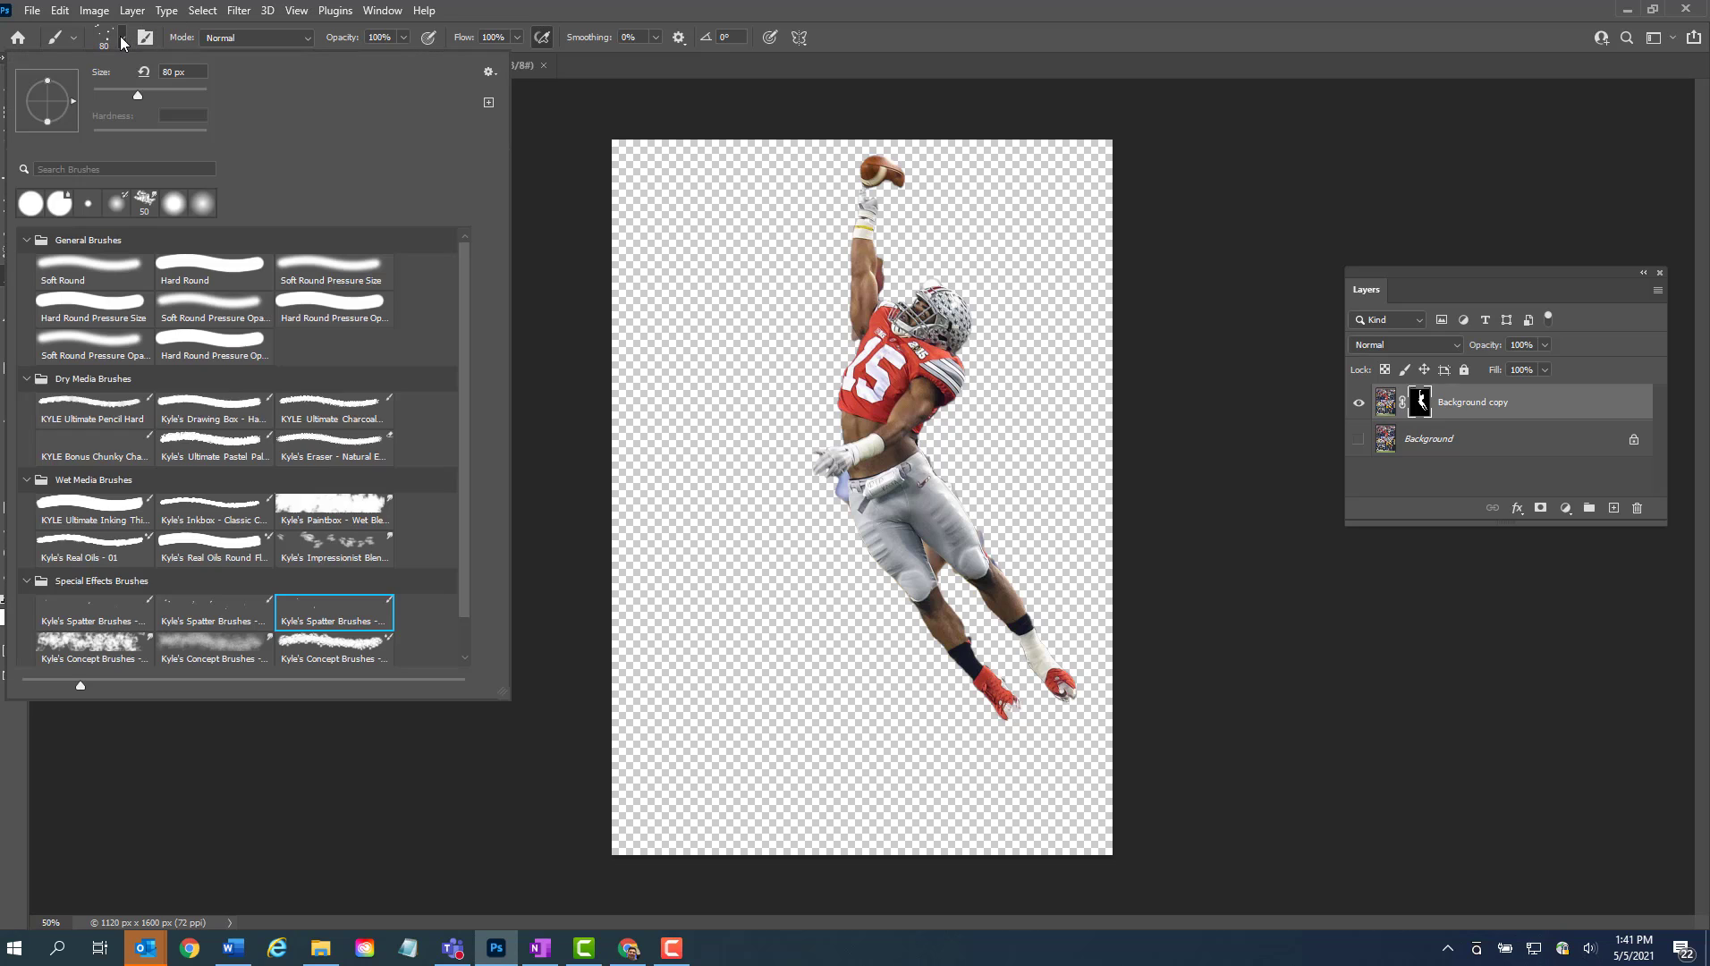
pyautogui.click(81, 302)
pyautogui.click(31, 207)
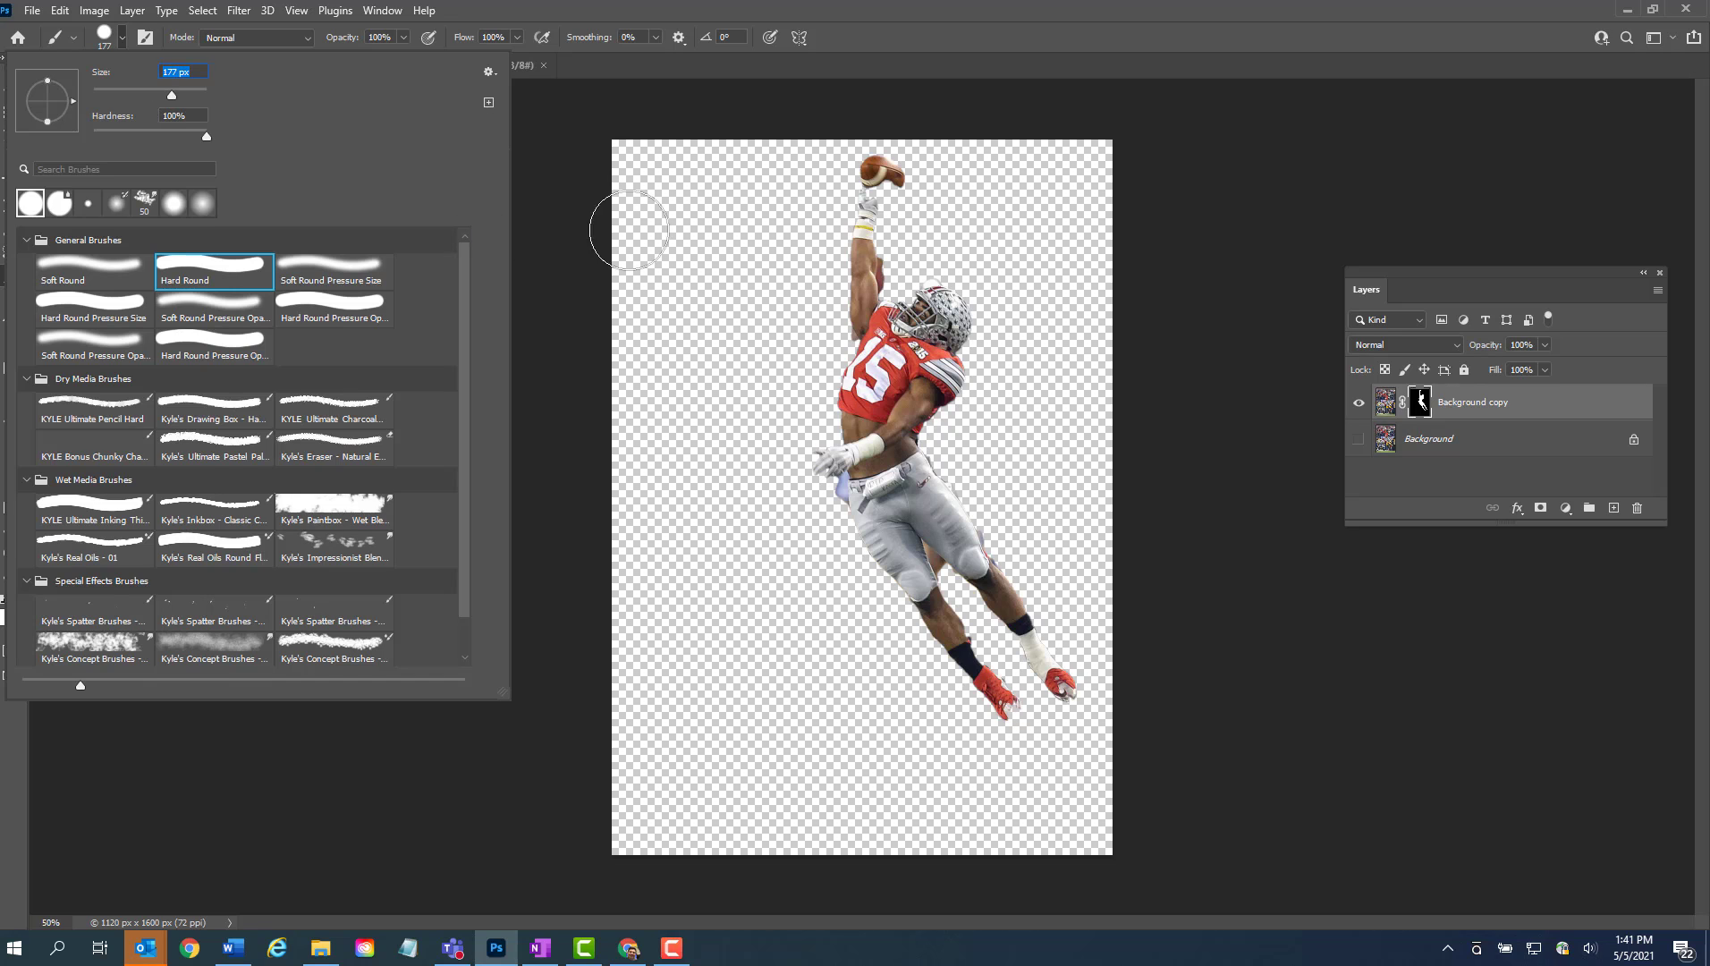
# Step: Try painting white on the layer mask around the other player and along the ground, and undo the strokes
pyautogui.moveTo(661, 244); pyautogui.dragTo(733, 530)
pyautogui.moveTo(751, 644)
pyautogui.mouseDown()
pyautogui.moveTo(776, 717)
pyautogui.moveTo(833, 773)
pyautogui.moveTo(1117, 822)
pyautogui.moveTo(926, 788)
pyautogui.moveTo(590, 776)
pyautogui.mouseUp()
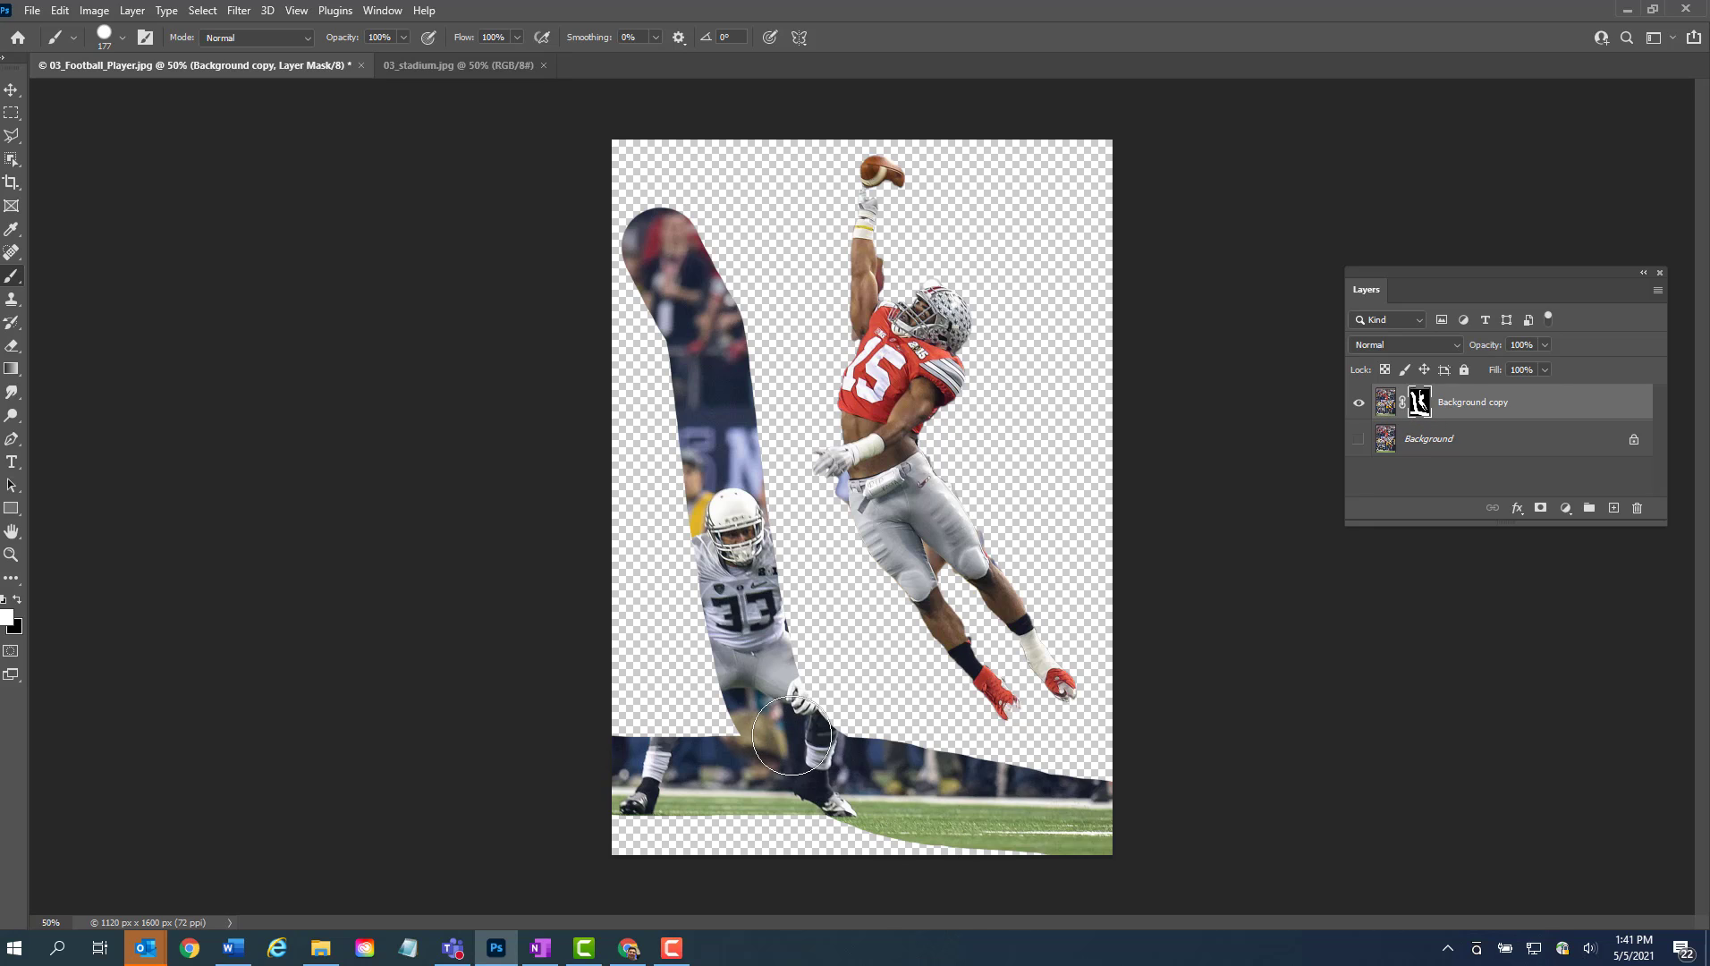
pyautogui.hotkey('ctrl', 'z')
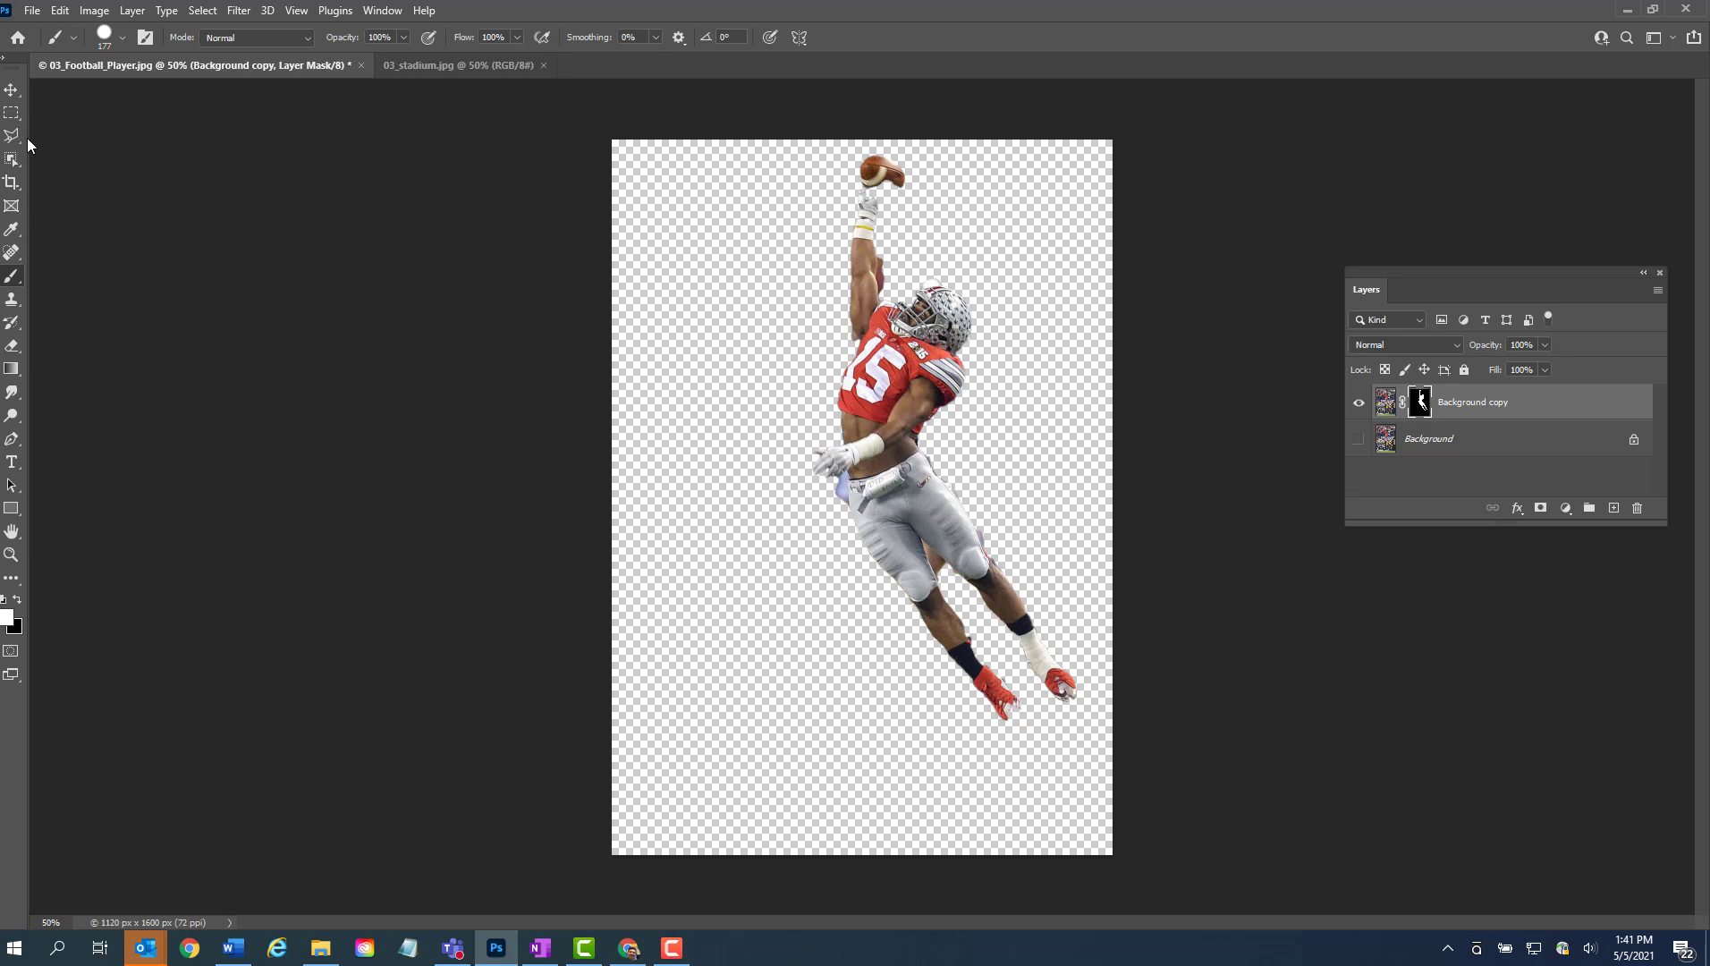
pyautogui.click(10, 95)
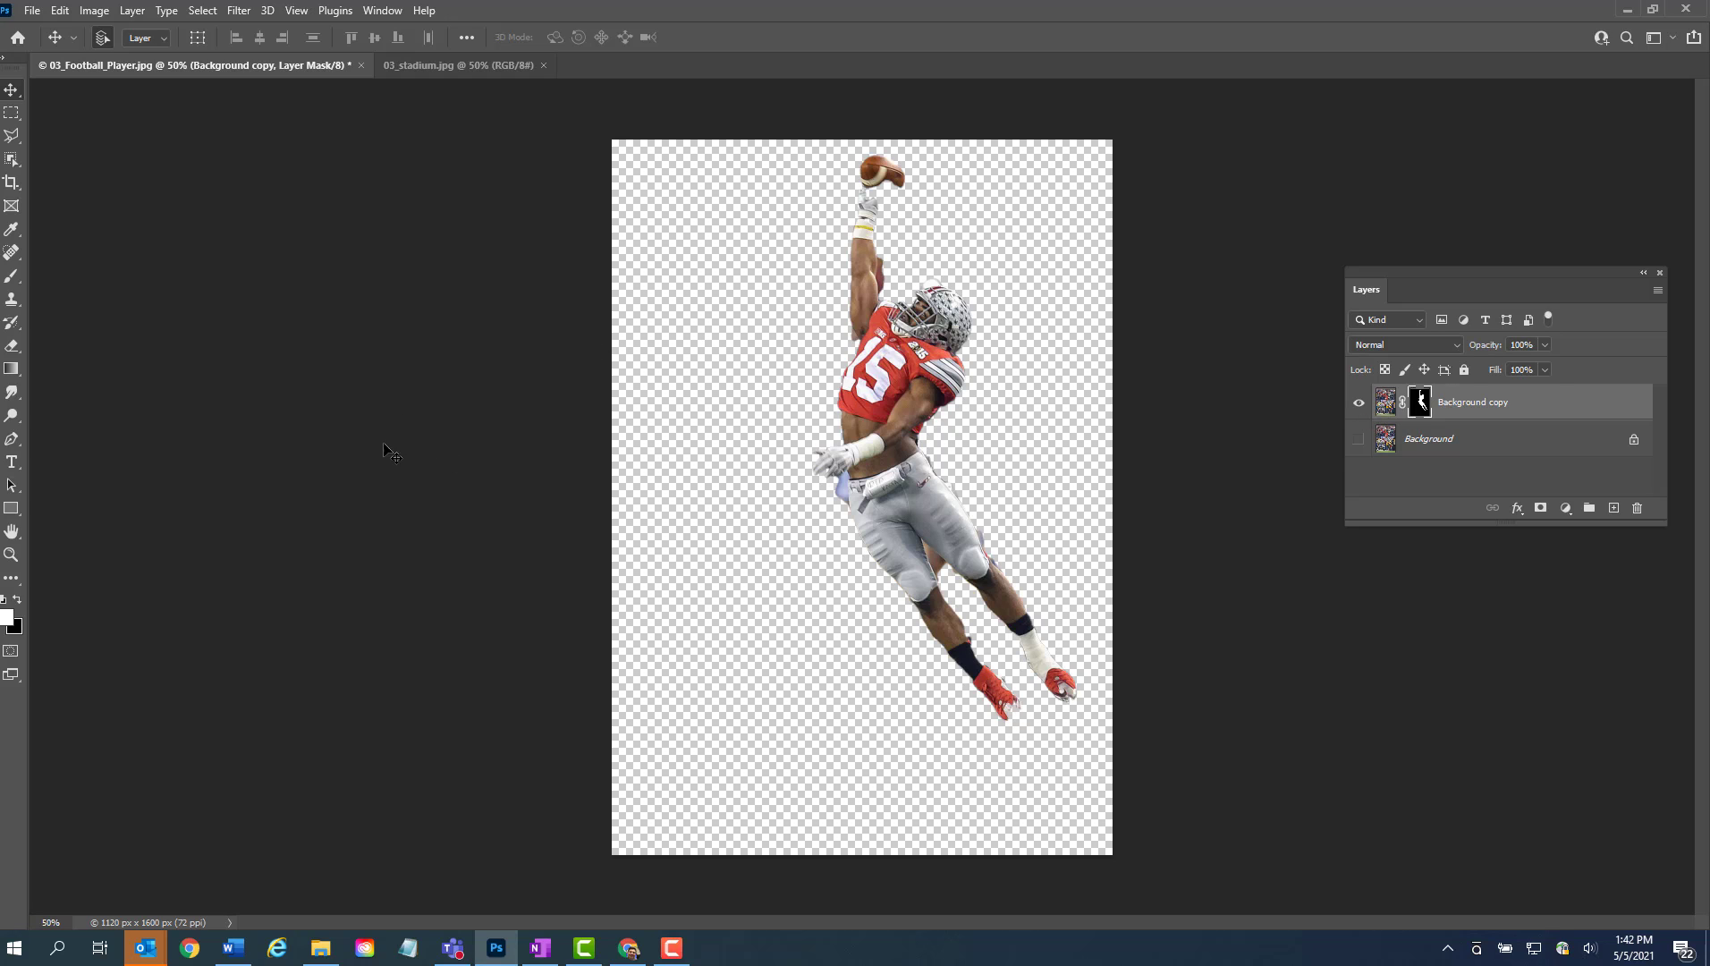
# Step: Paint out the leftover patch beside the player's waist on the layer mask using a 26 px black brush
pyautogui.click(17, 607)
pyautogui.click(12, 275)
pyautogui.click(122, 37)
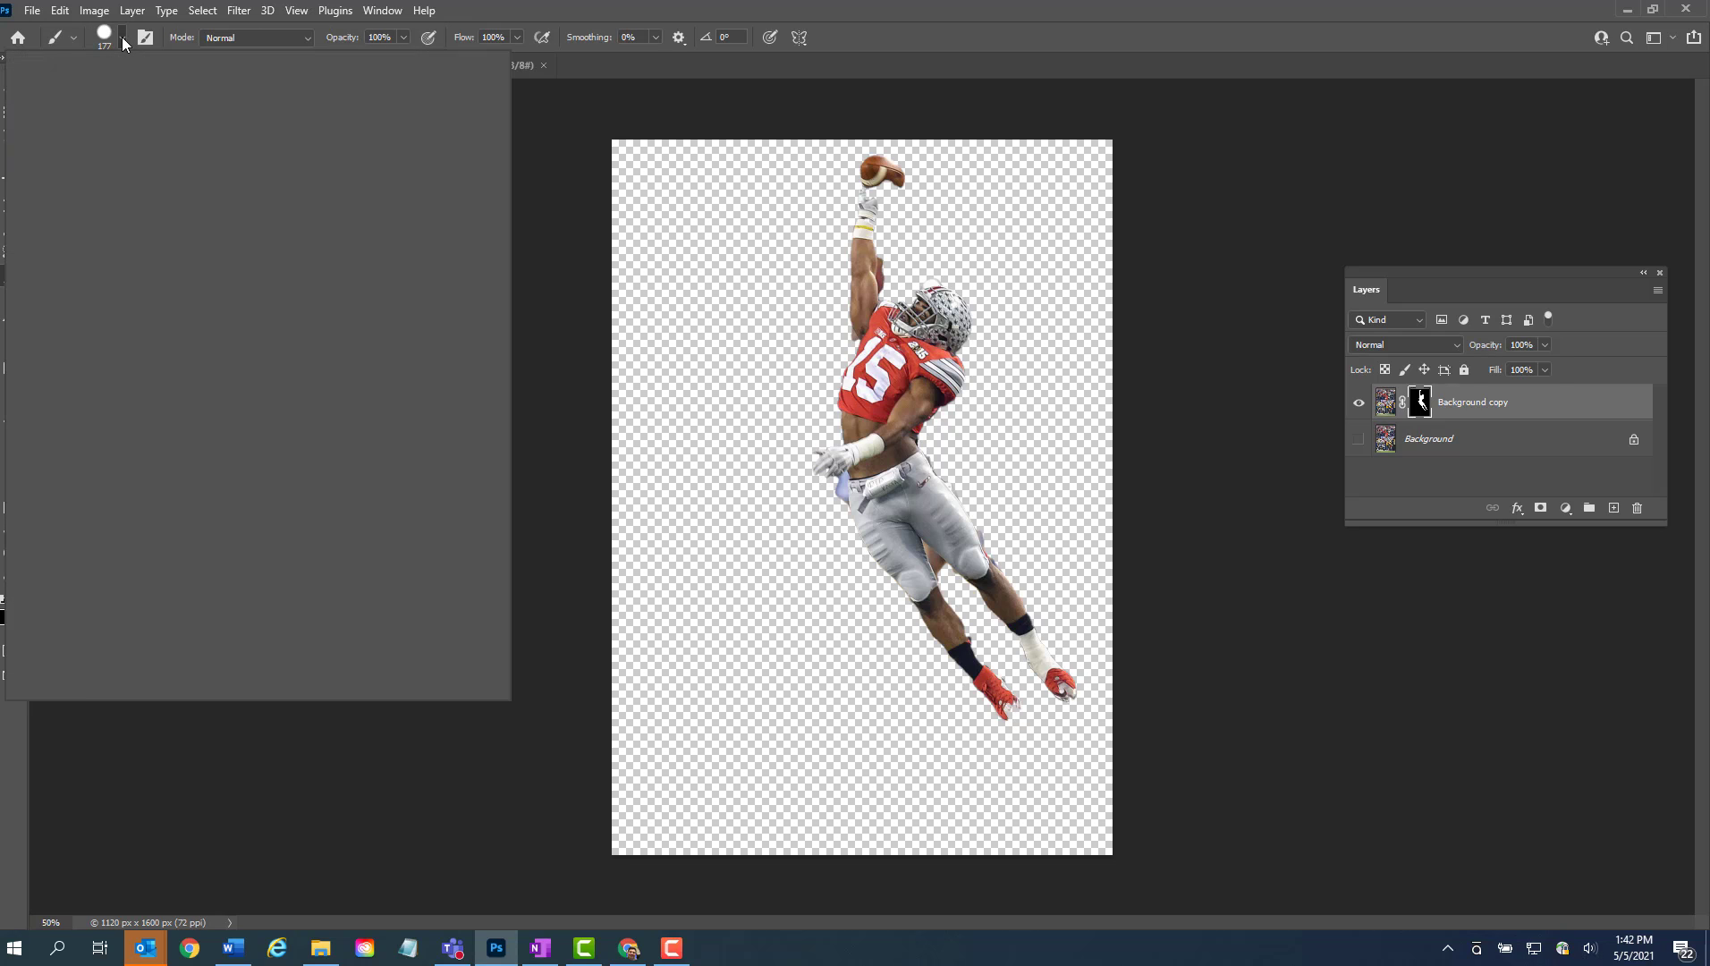
pyautogui.moveTo(169, 95); pyautogui.dragTo(104, 98)
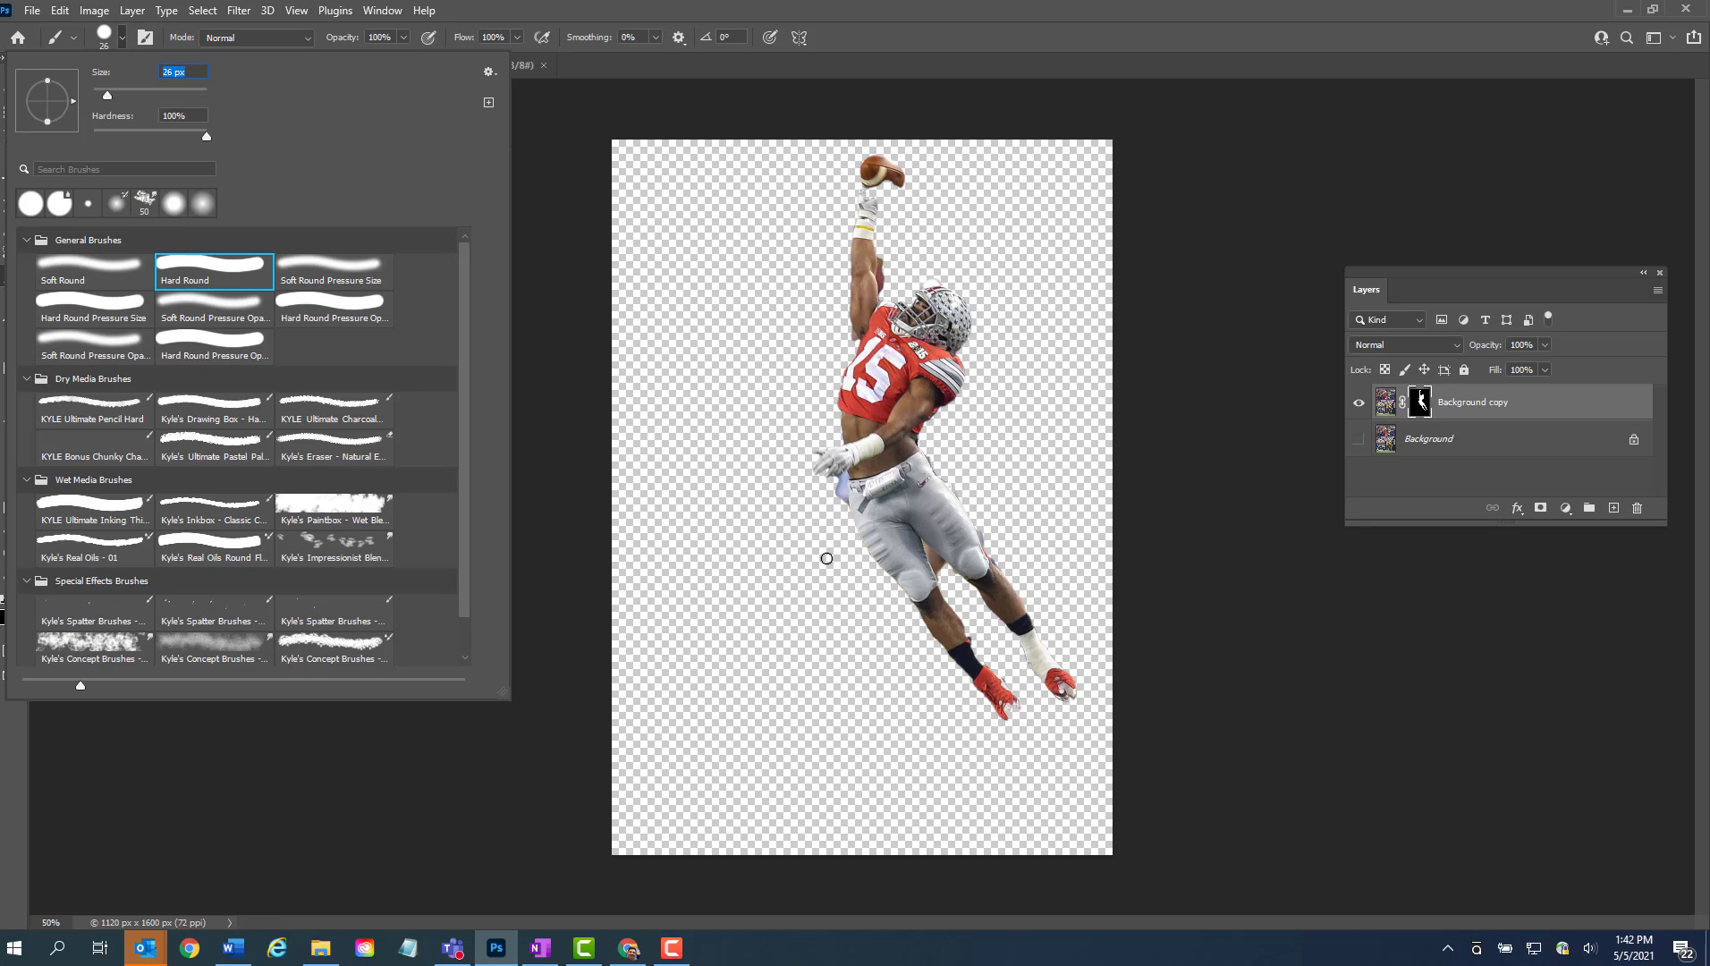
pyautogui.click(838, 492)
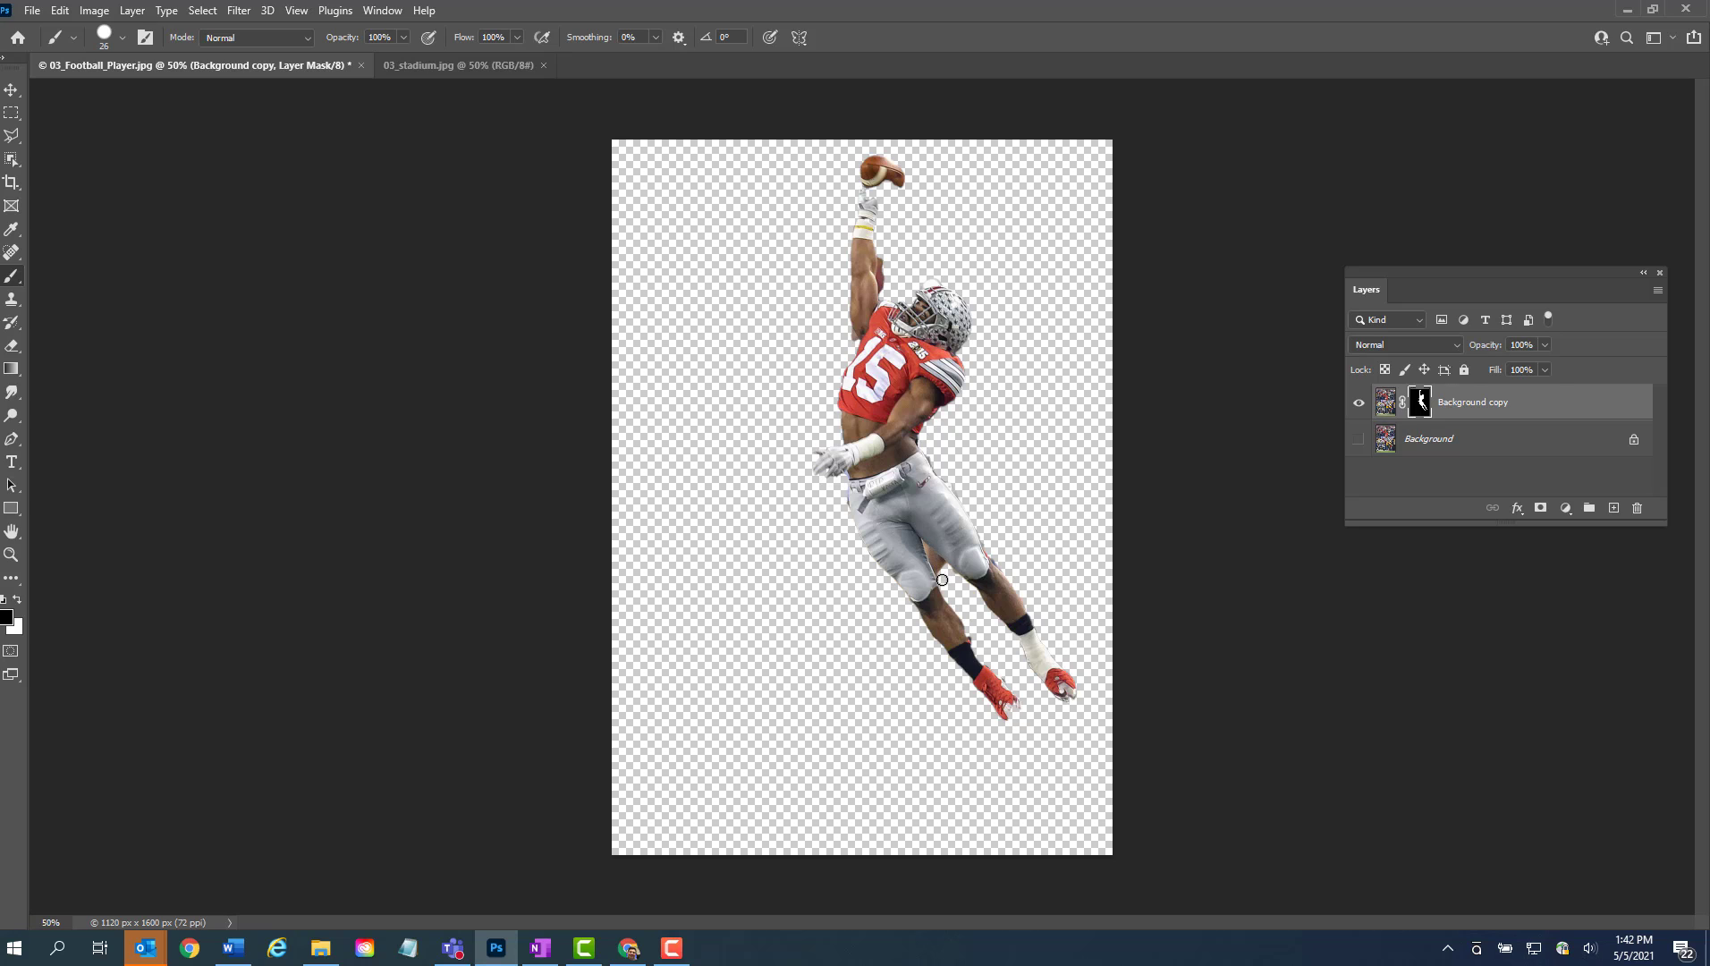
# Step: Select the background remnant between the player's legs with Object Selection and remove it through the layer mask
pyautogui.click(12, 159)
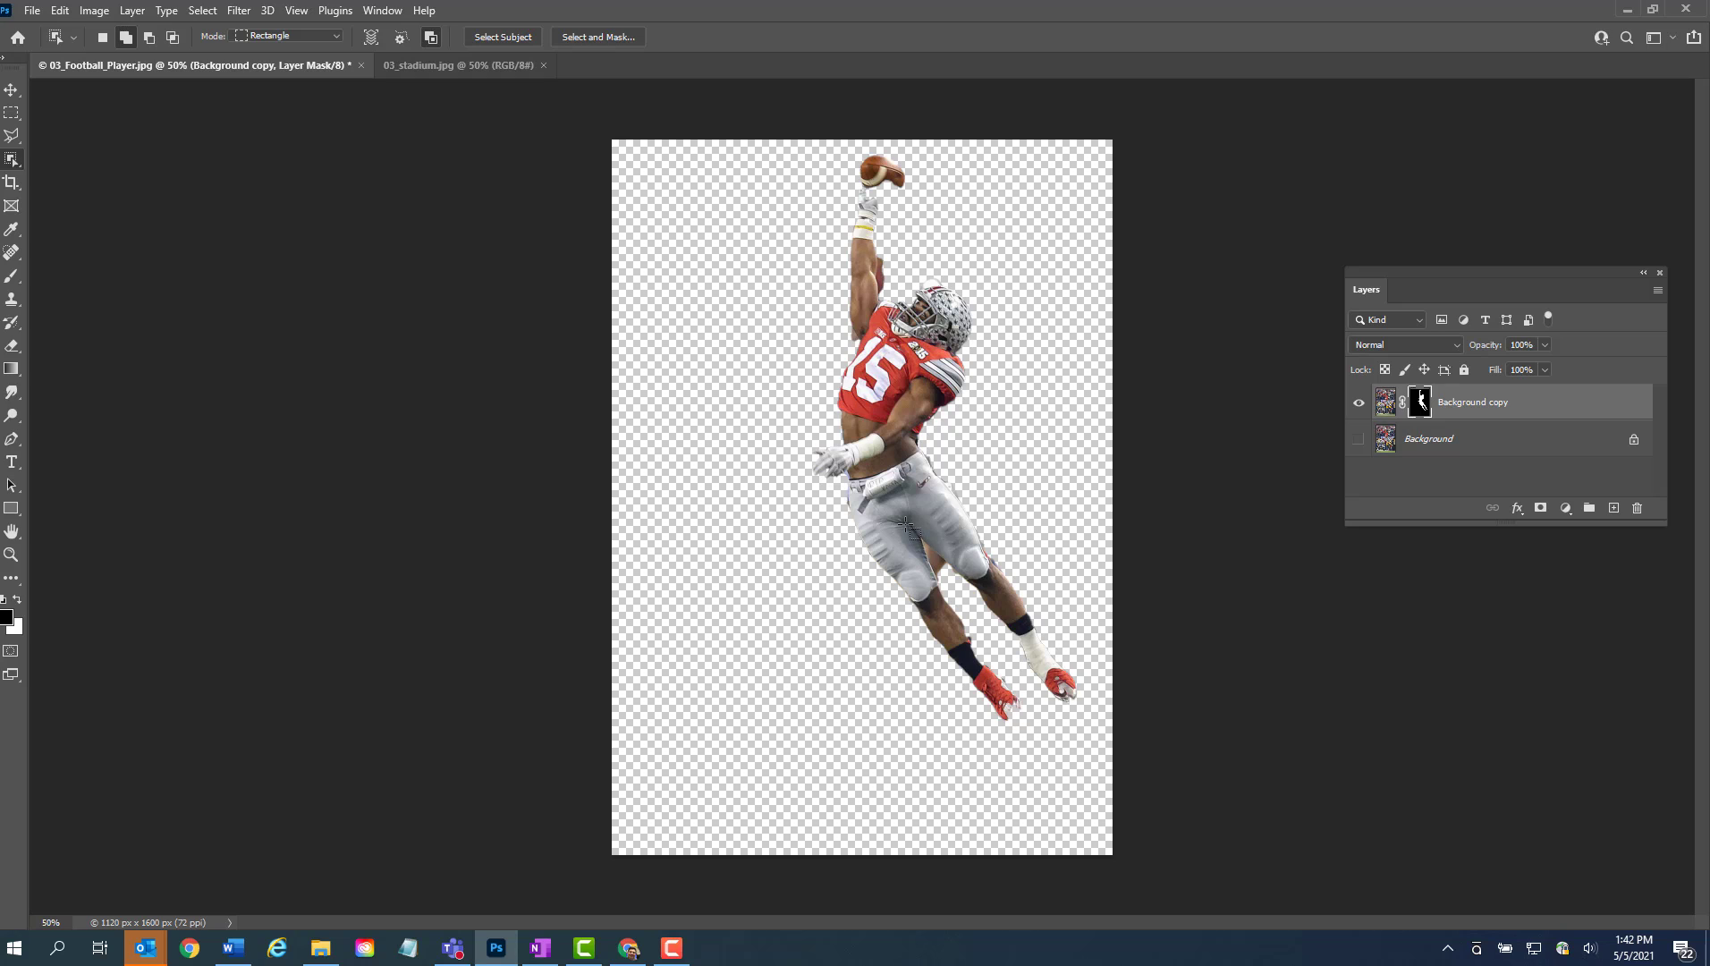
pyautogui.moveTo(906, 523); pyautogui.dragTo(956, 581)
pyautogui.click(17, 605)
pyautogui.click(14, 115)
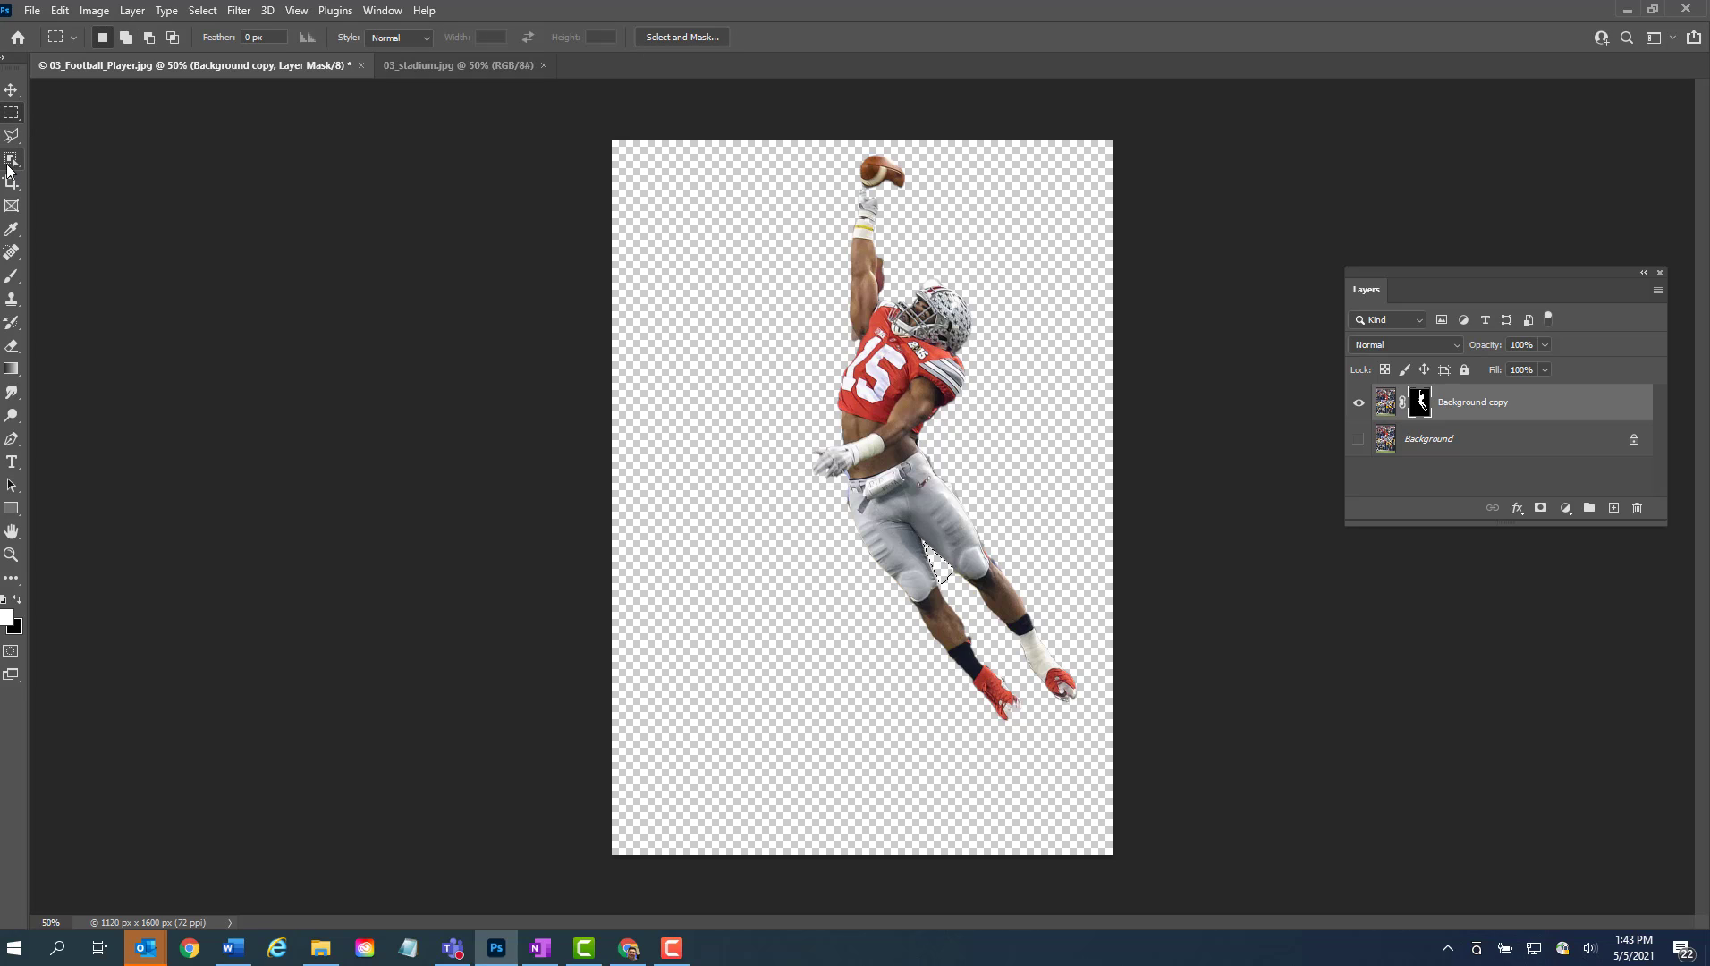
# Step: Select the football with Object Selection, reveal the whole ball by filling the mask area with white, and deselect
pyautogui.click(13, 160)
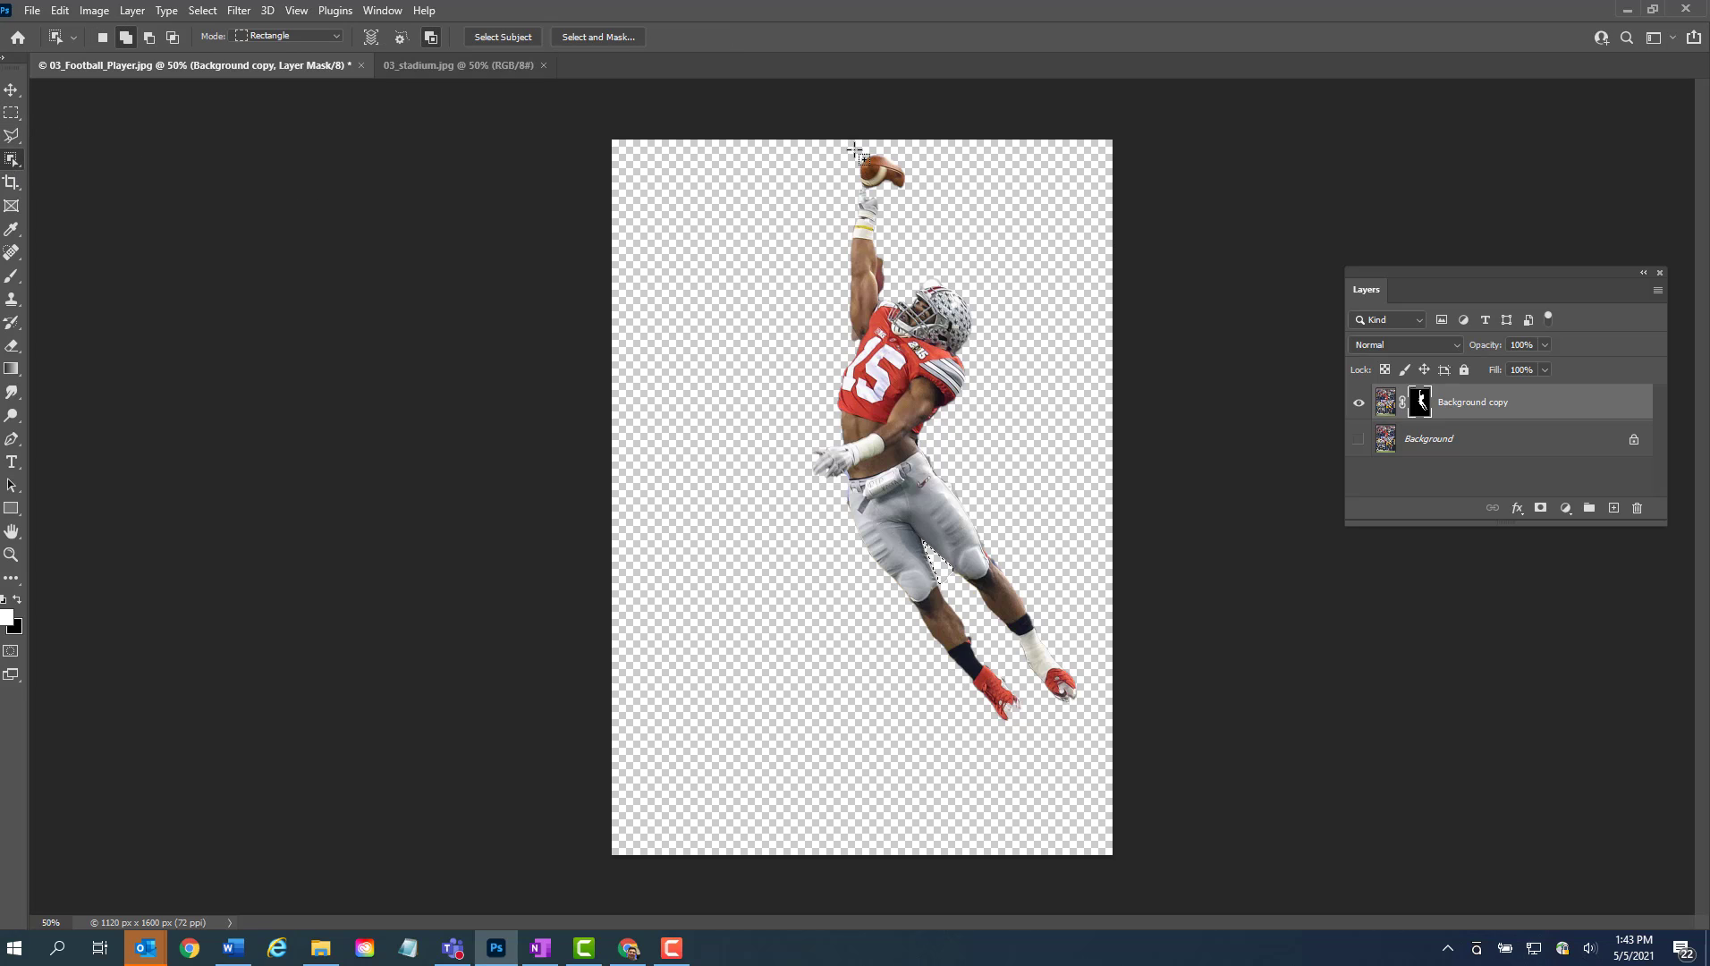
pyautogui.moveTo(854, 149); pyautogui.dragTo(897, 216)
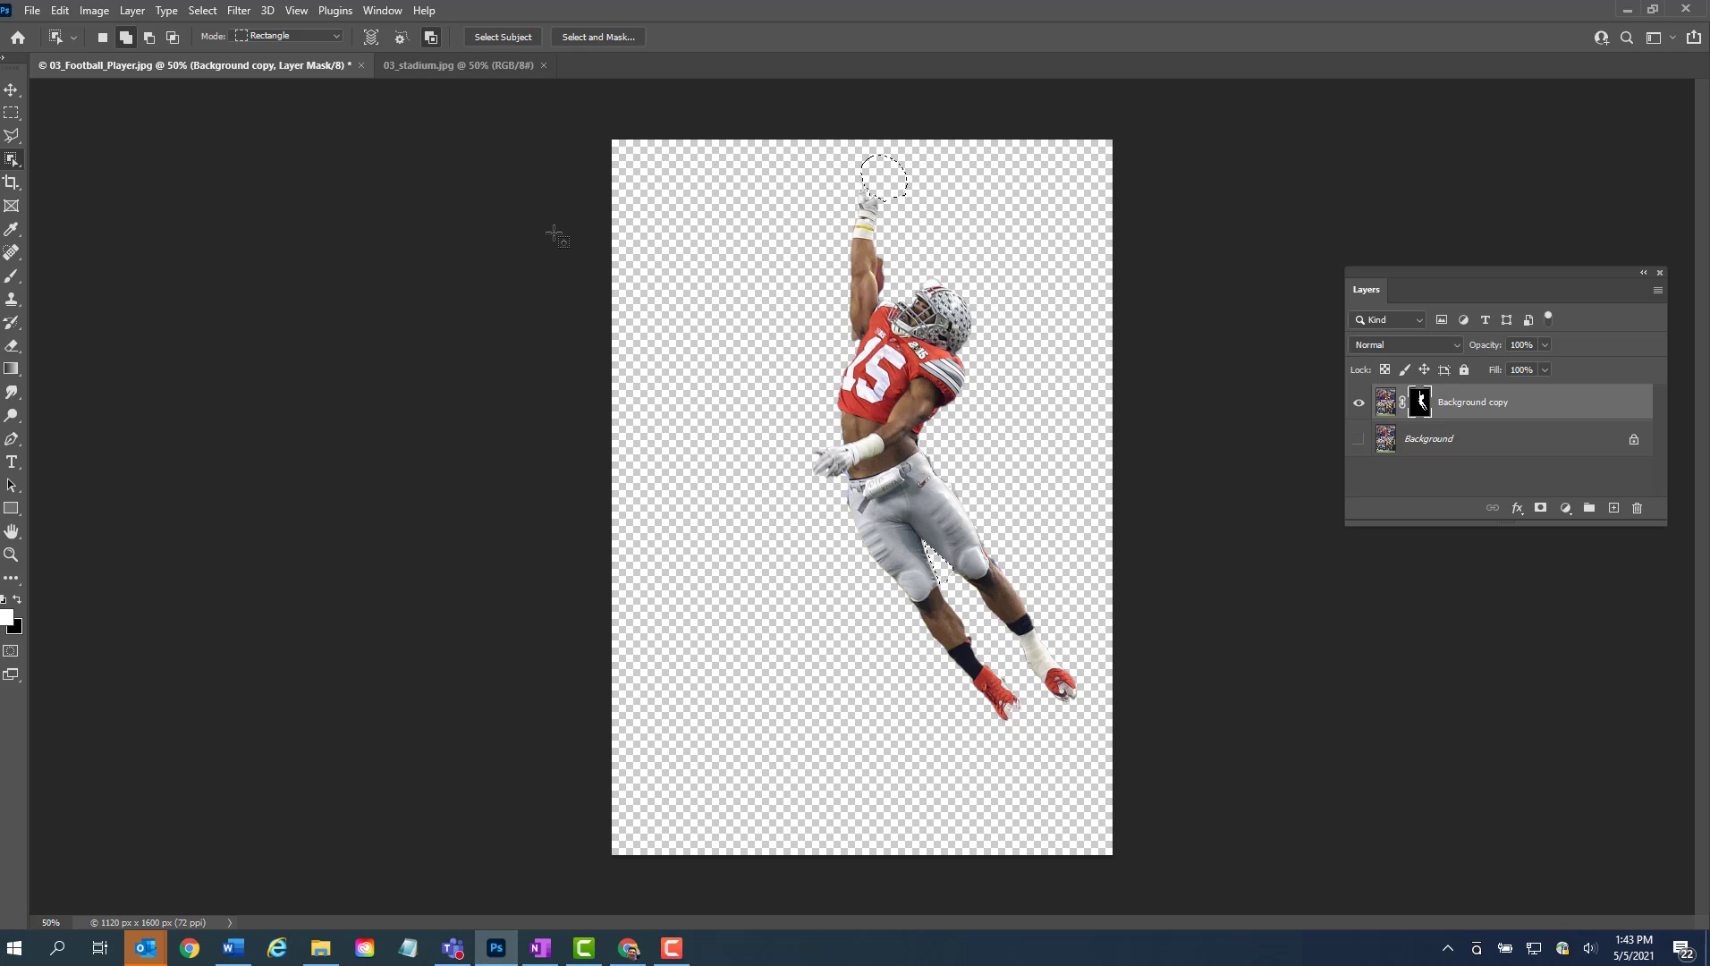
pyautogui.hotkey('alt', 'BackSpace')
pyautogui.click(17, 600)
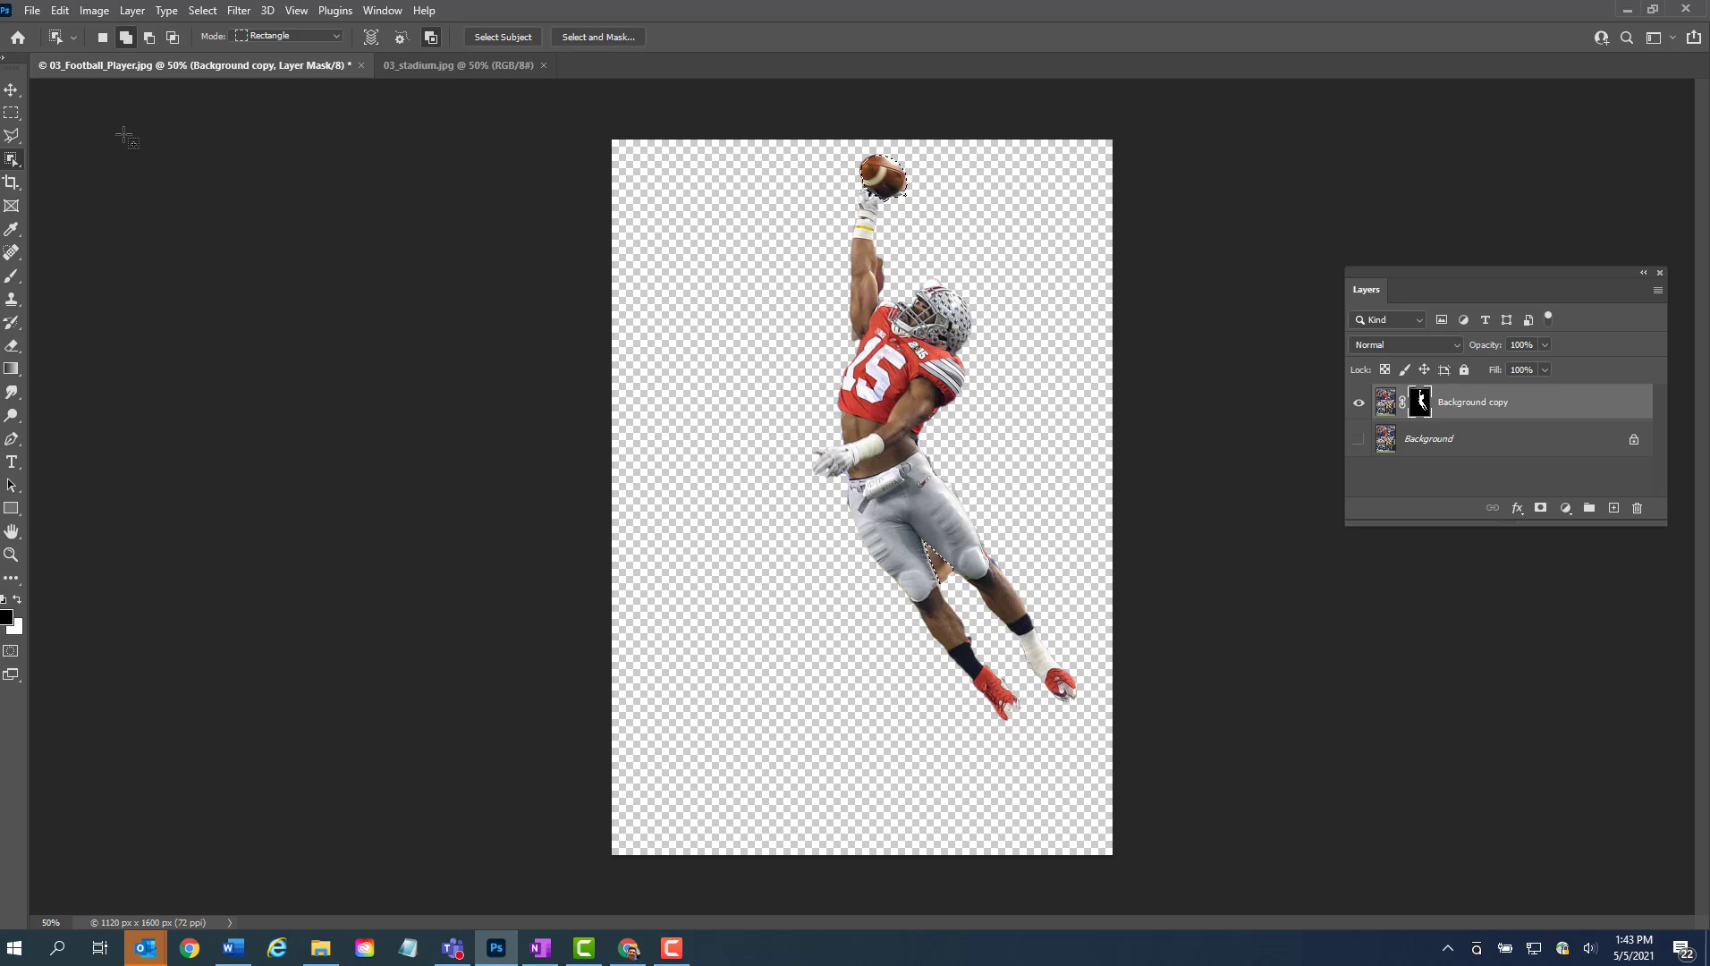
pyautogui.click(12, 113)
pyautogui.click(971, 356)
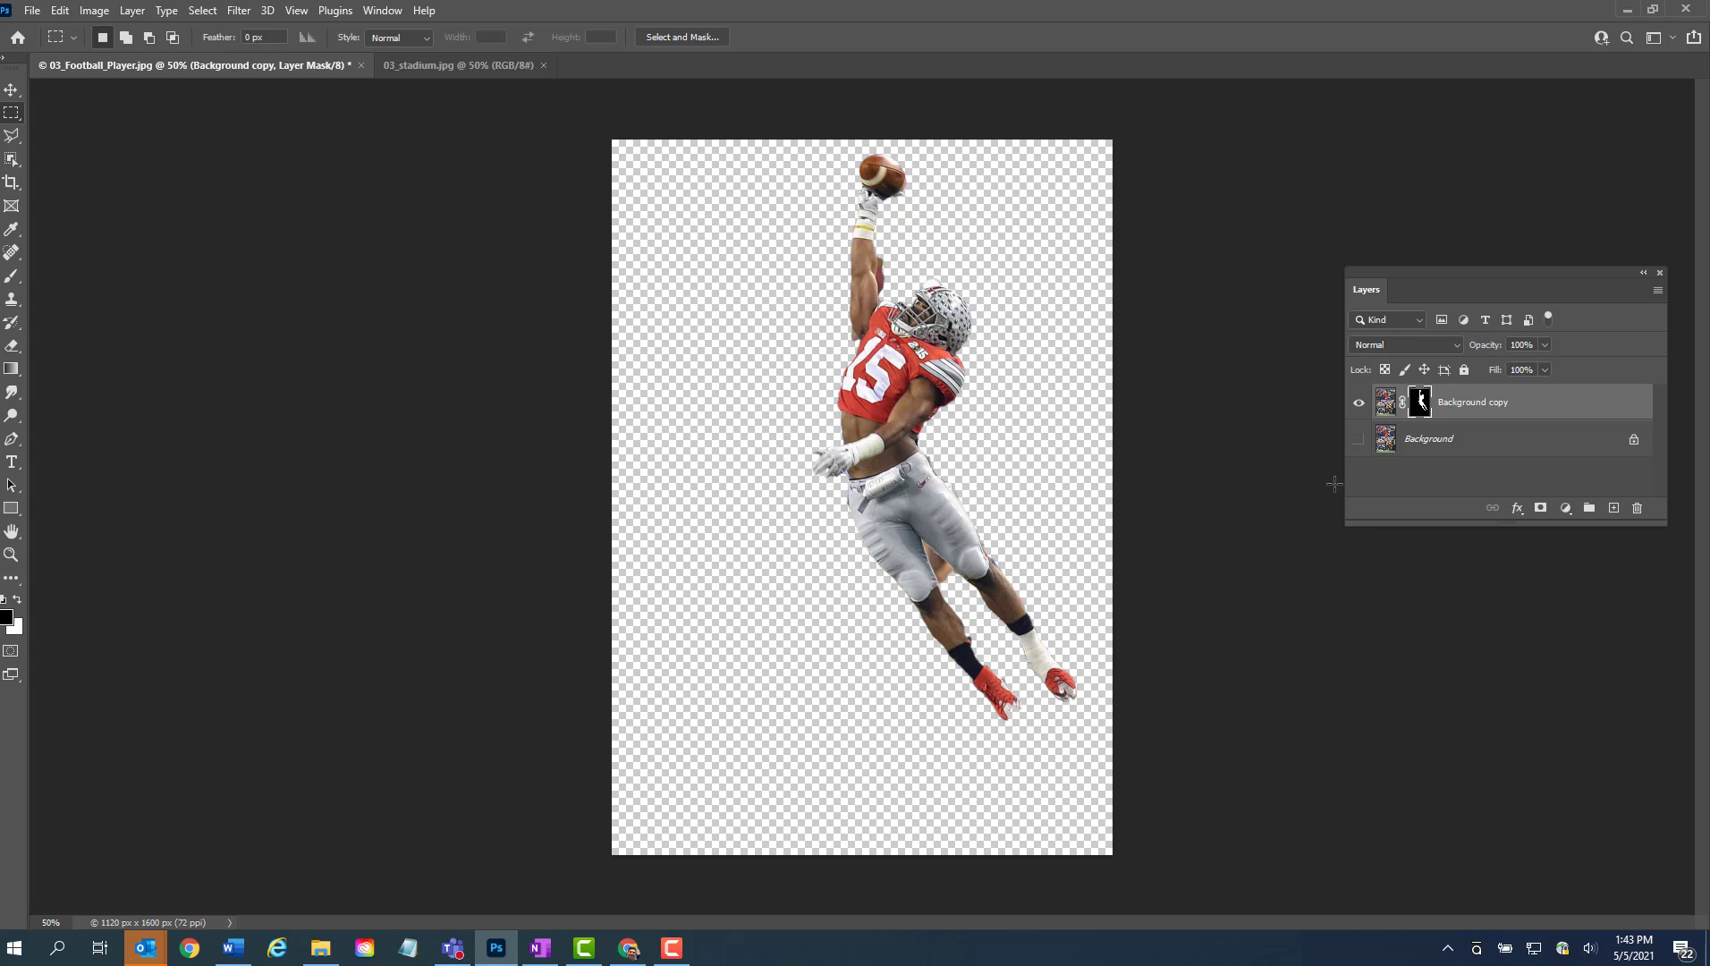
# Step: Add a new layer filled with the orange-red sampled from the player's jersey, and place it beneath Background copy
pyautogui.click(1614, 510)
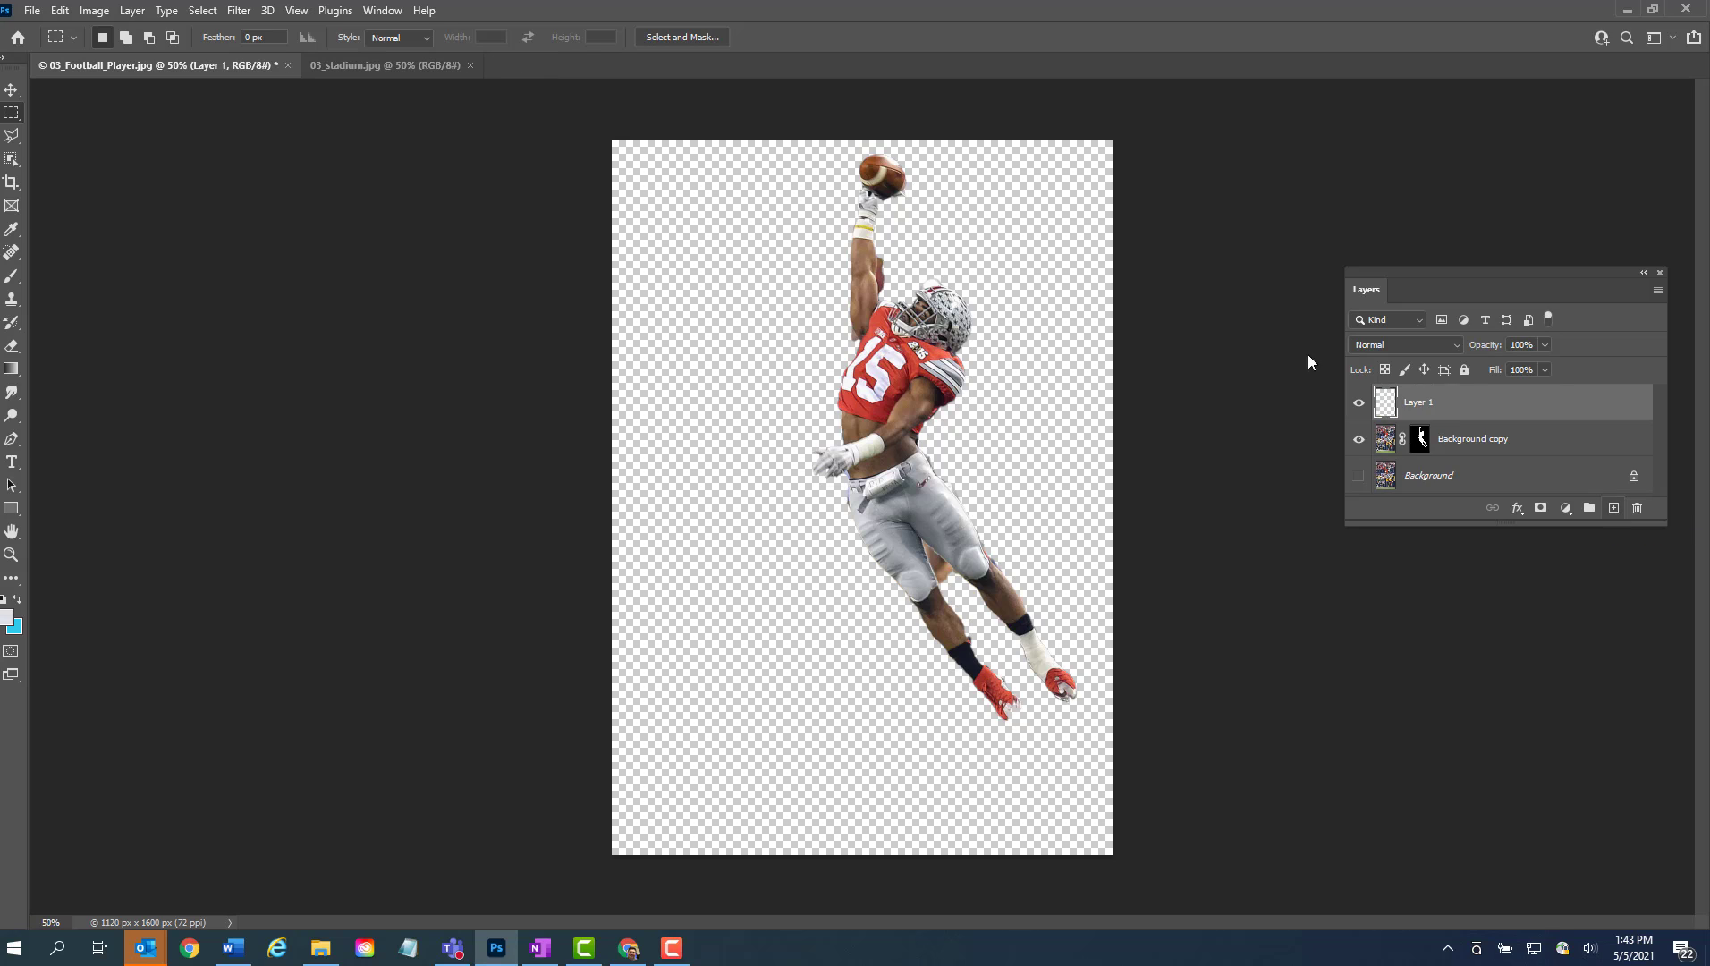
pyautogui.click(57, 11)
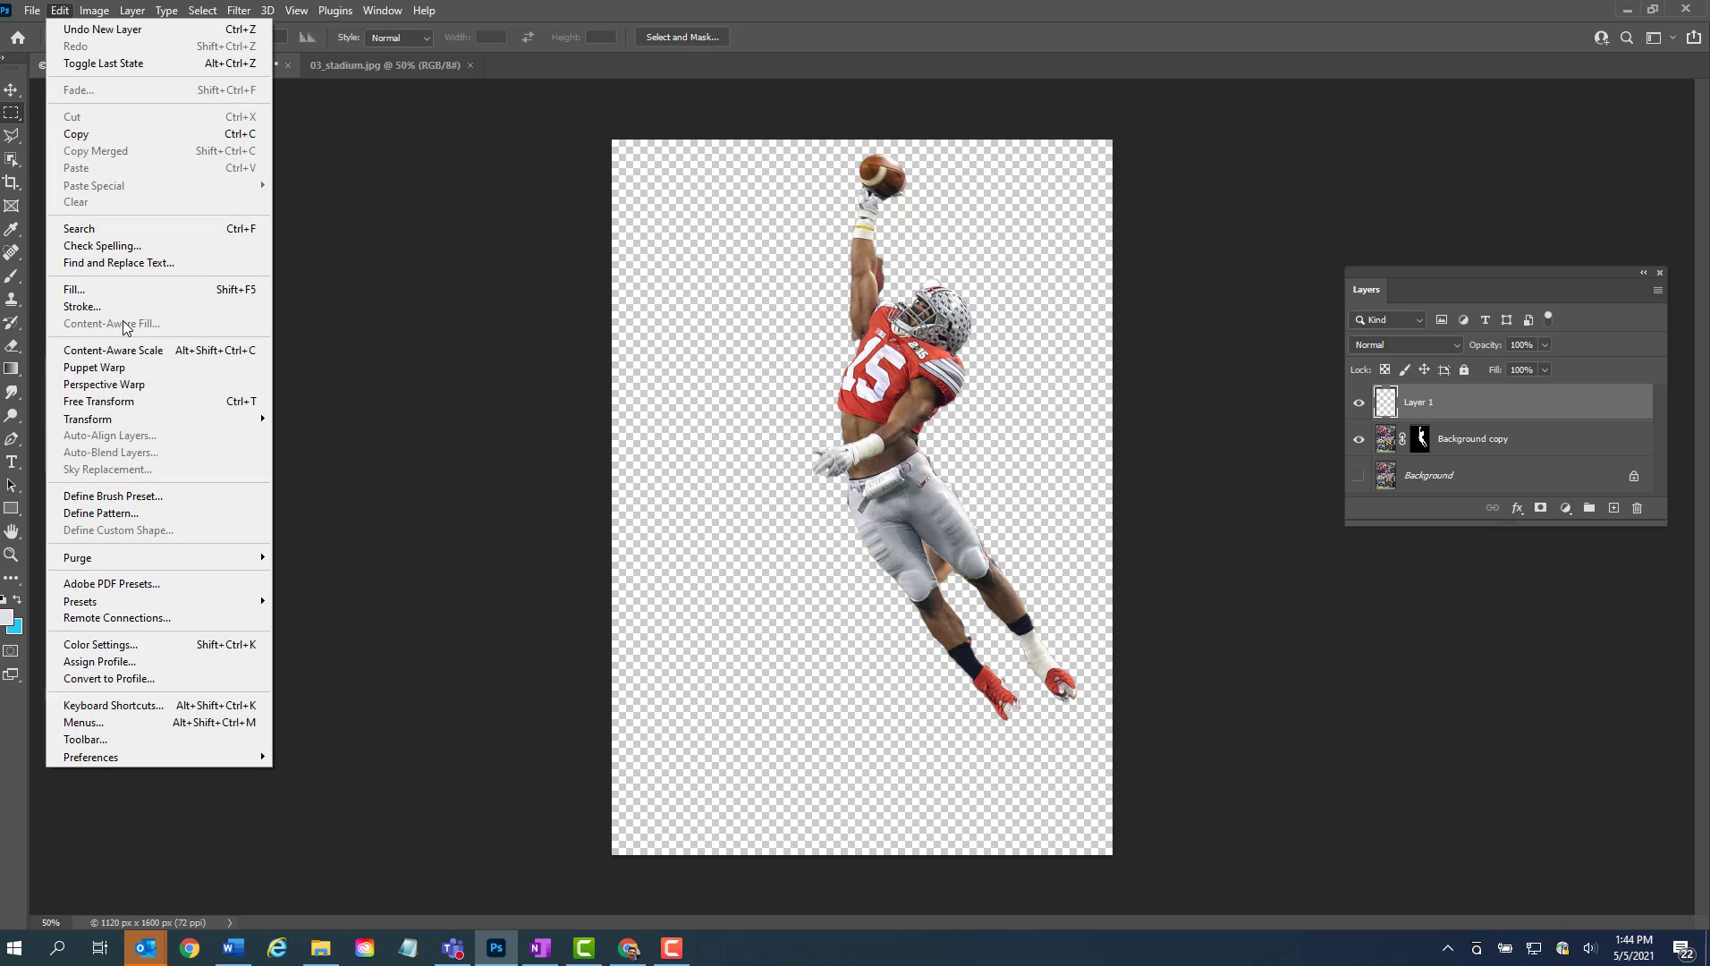
pyautogui.click(122, 295)
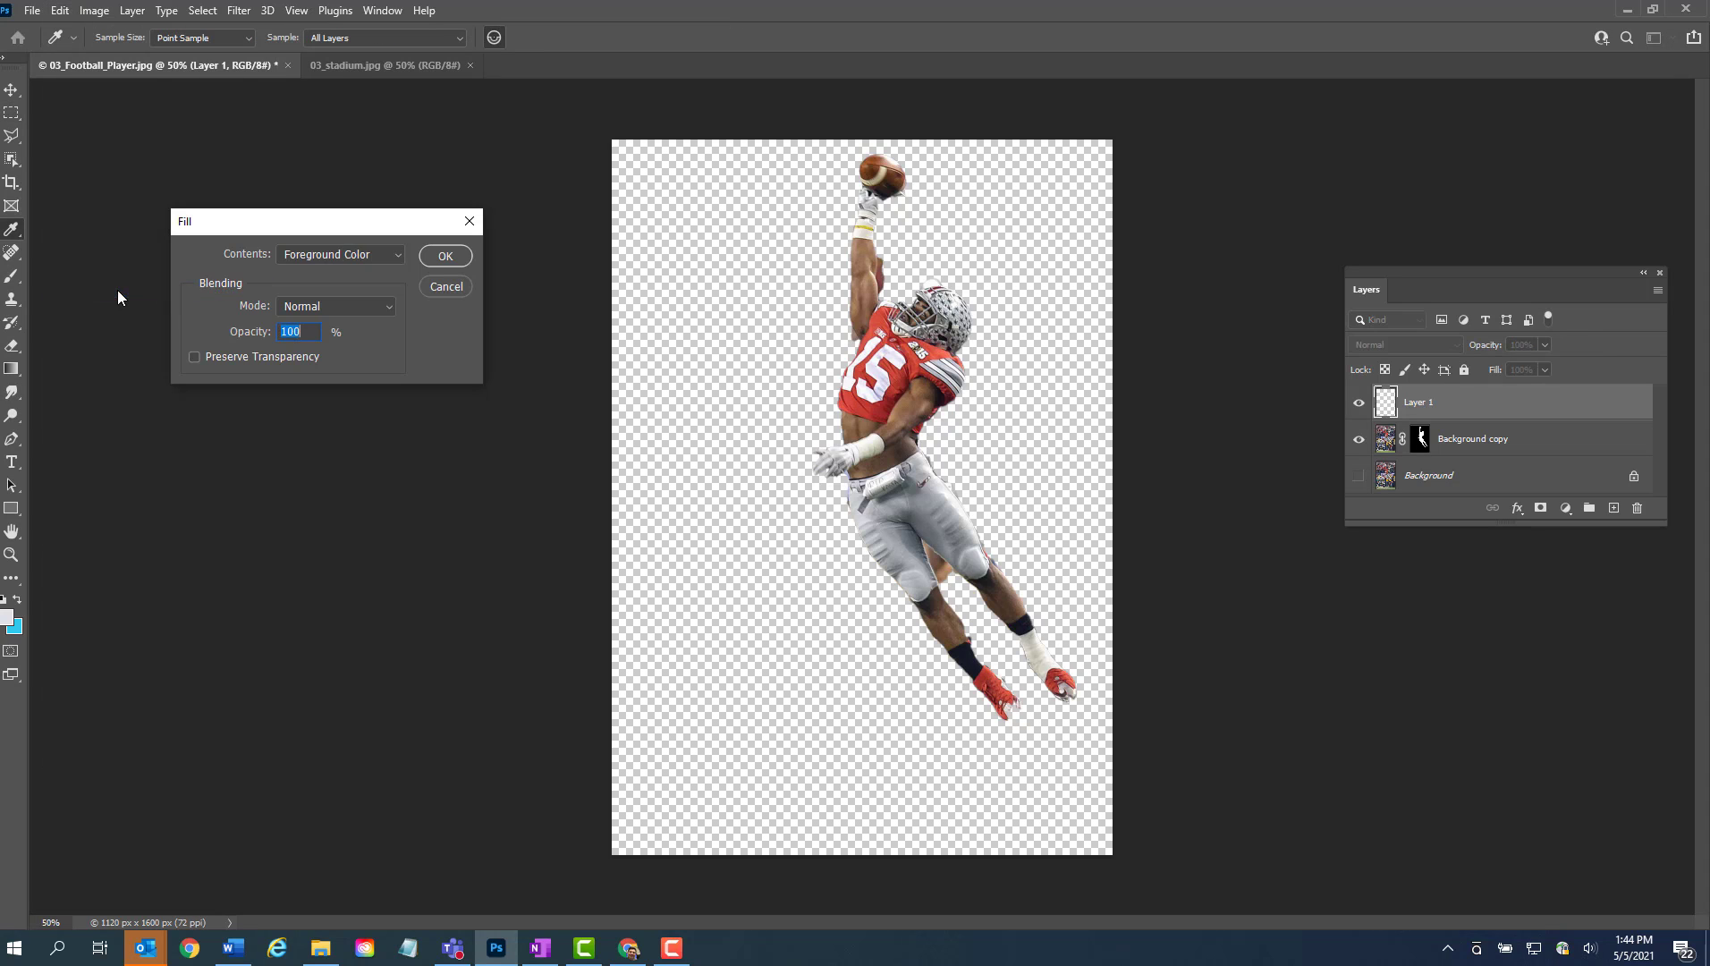
pyautogui.click(940, 350)
pyautogui.click(440, 257)
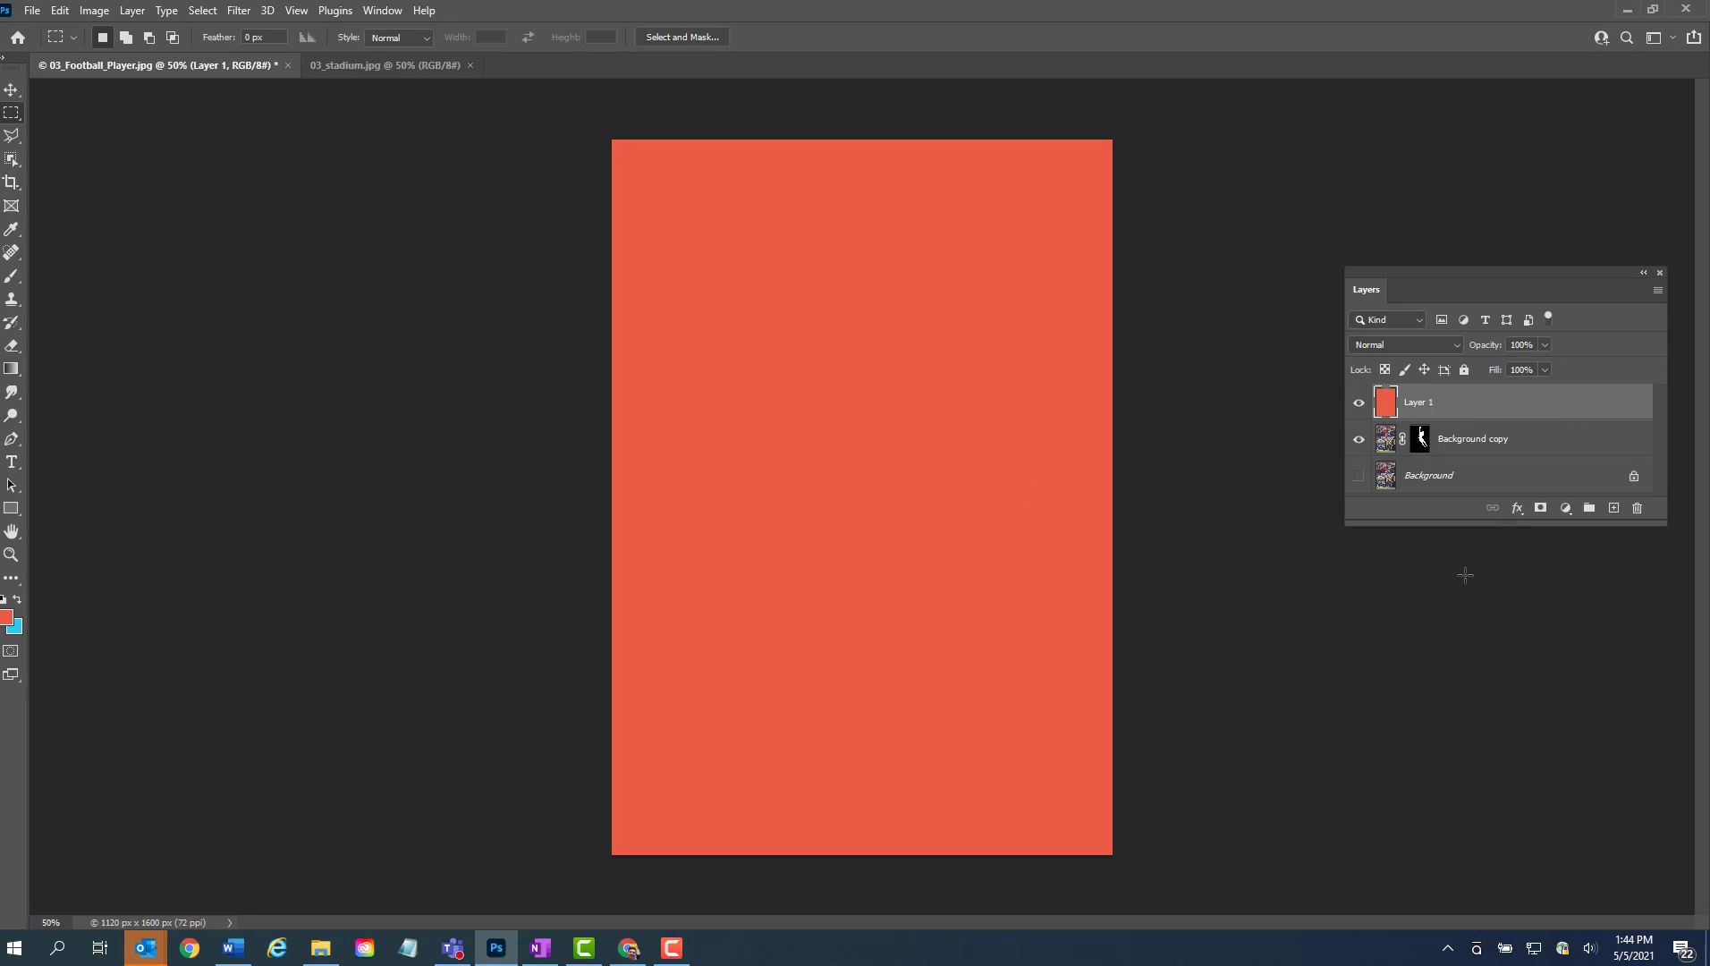
pyautogui.moveTo(1605, 452); pyautogui.dragTo(1593, 403)
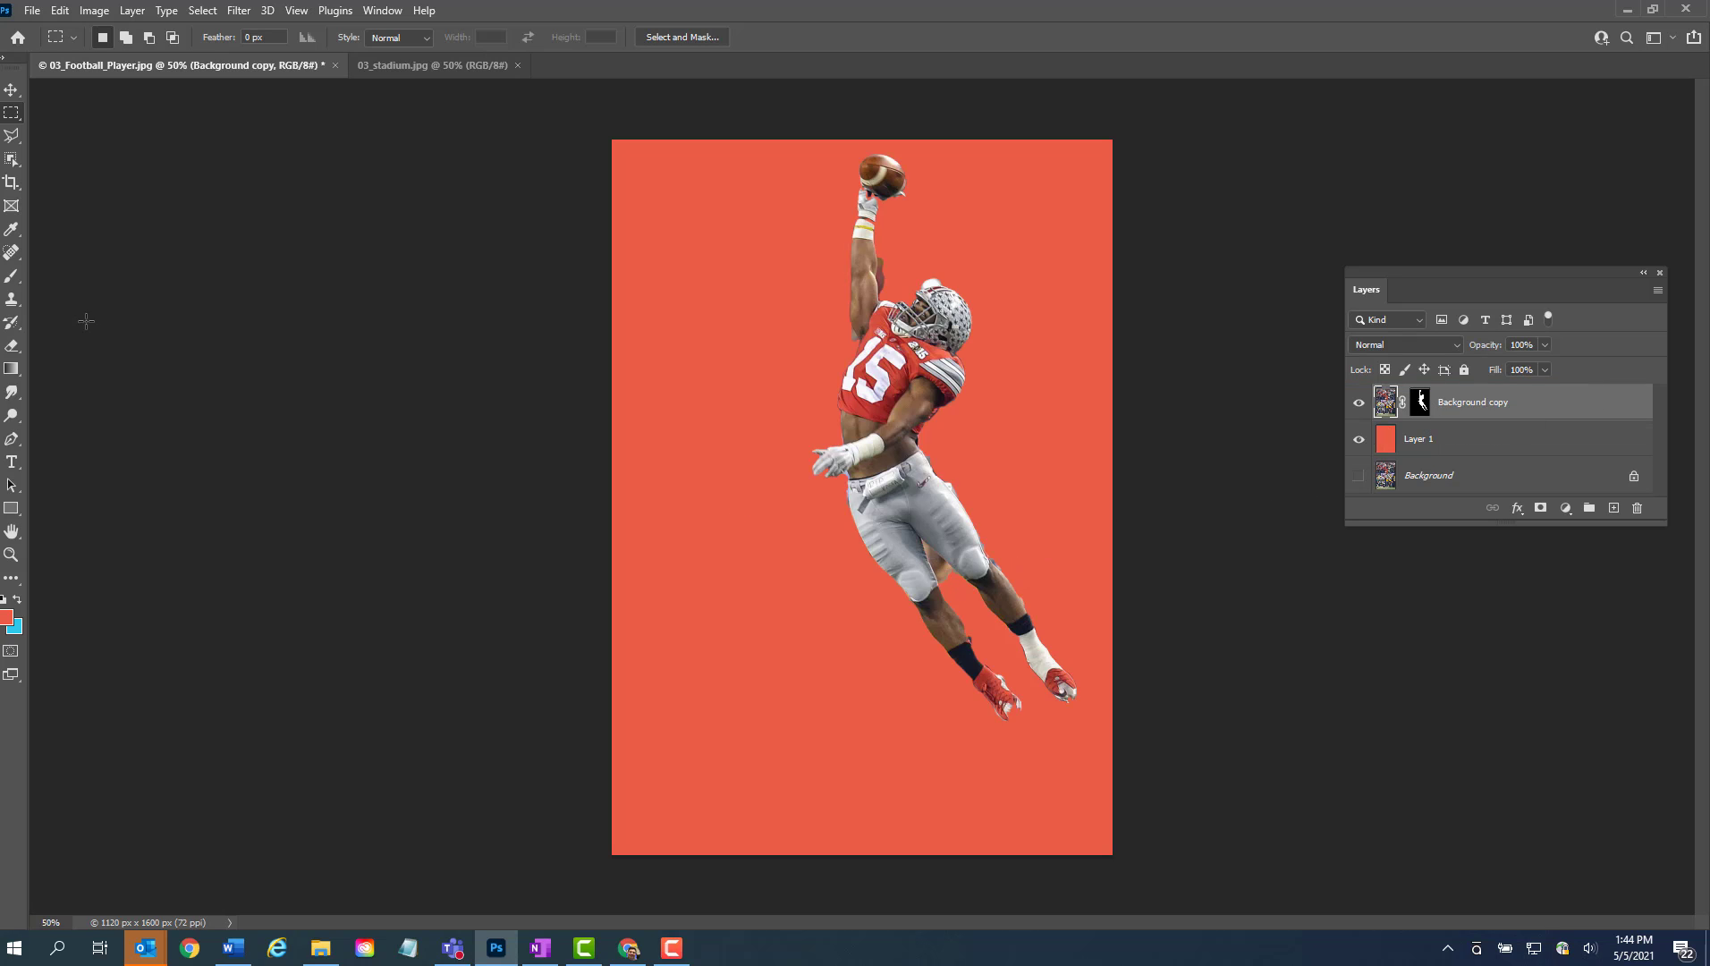
# Step: Select the gap between the player's legs and the football area, and hide both on the Background copy layer mask
pyautogui.click(12, 158)
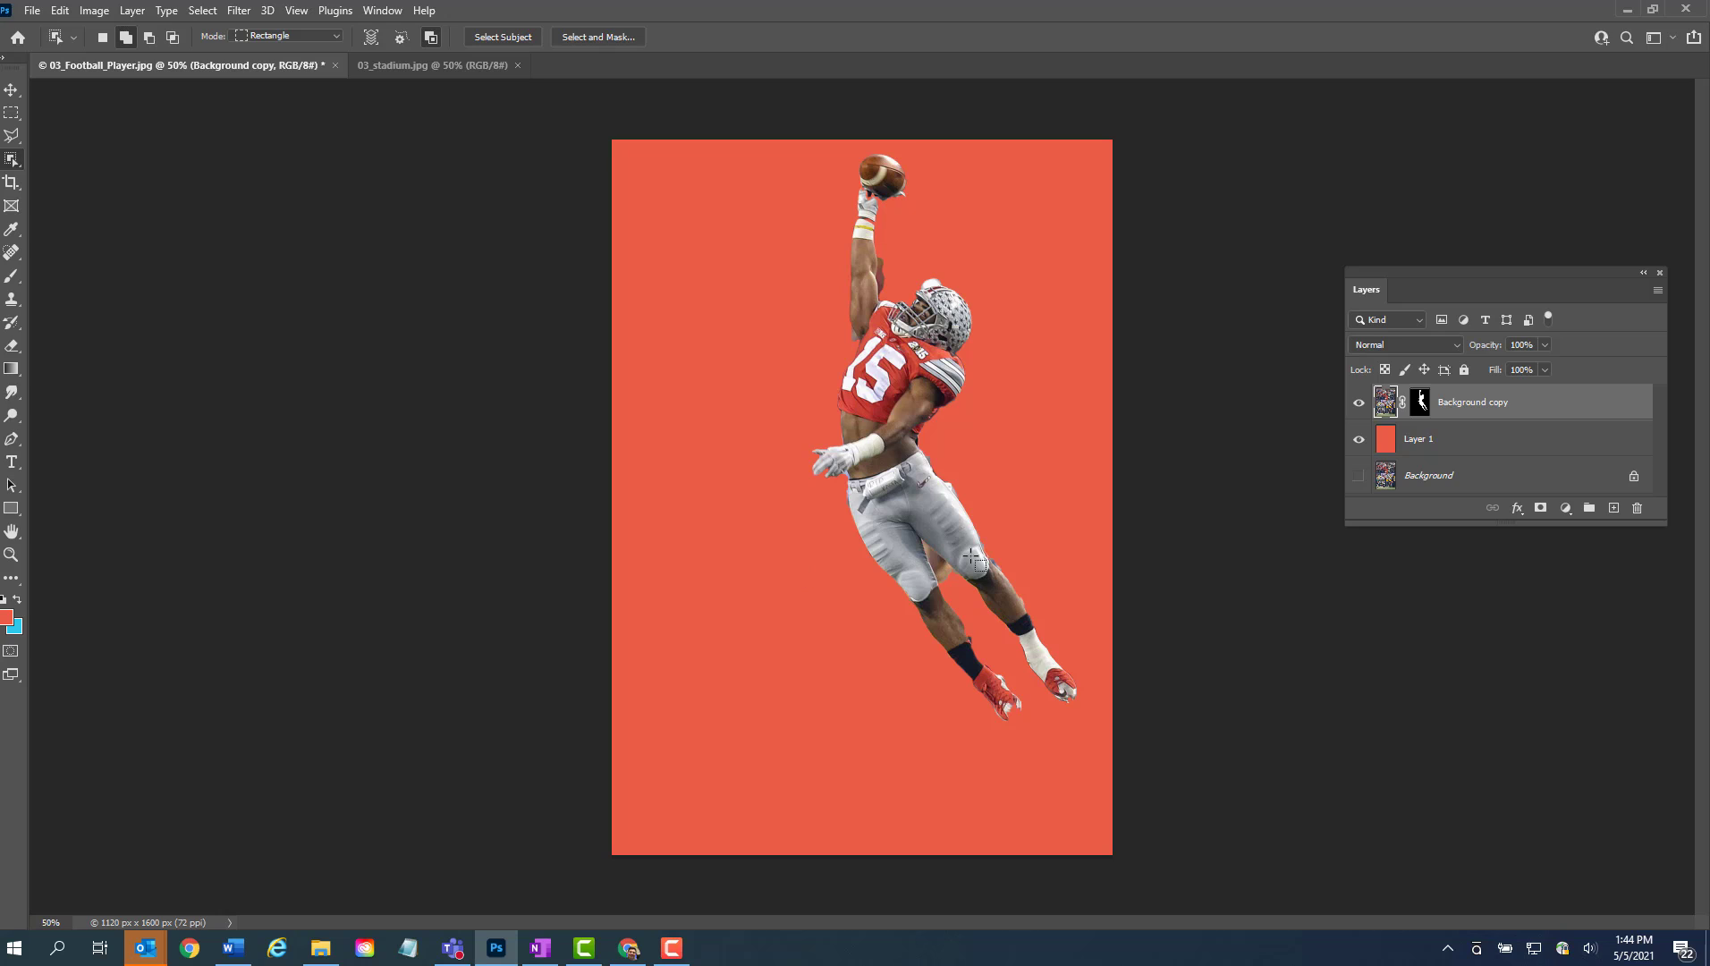
pyautogui.click(1421, 404)
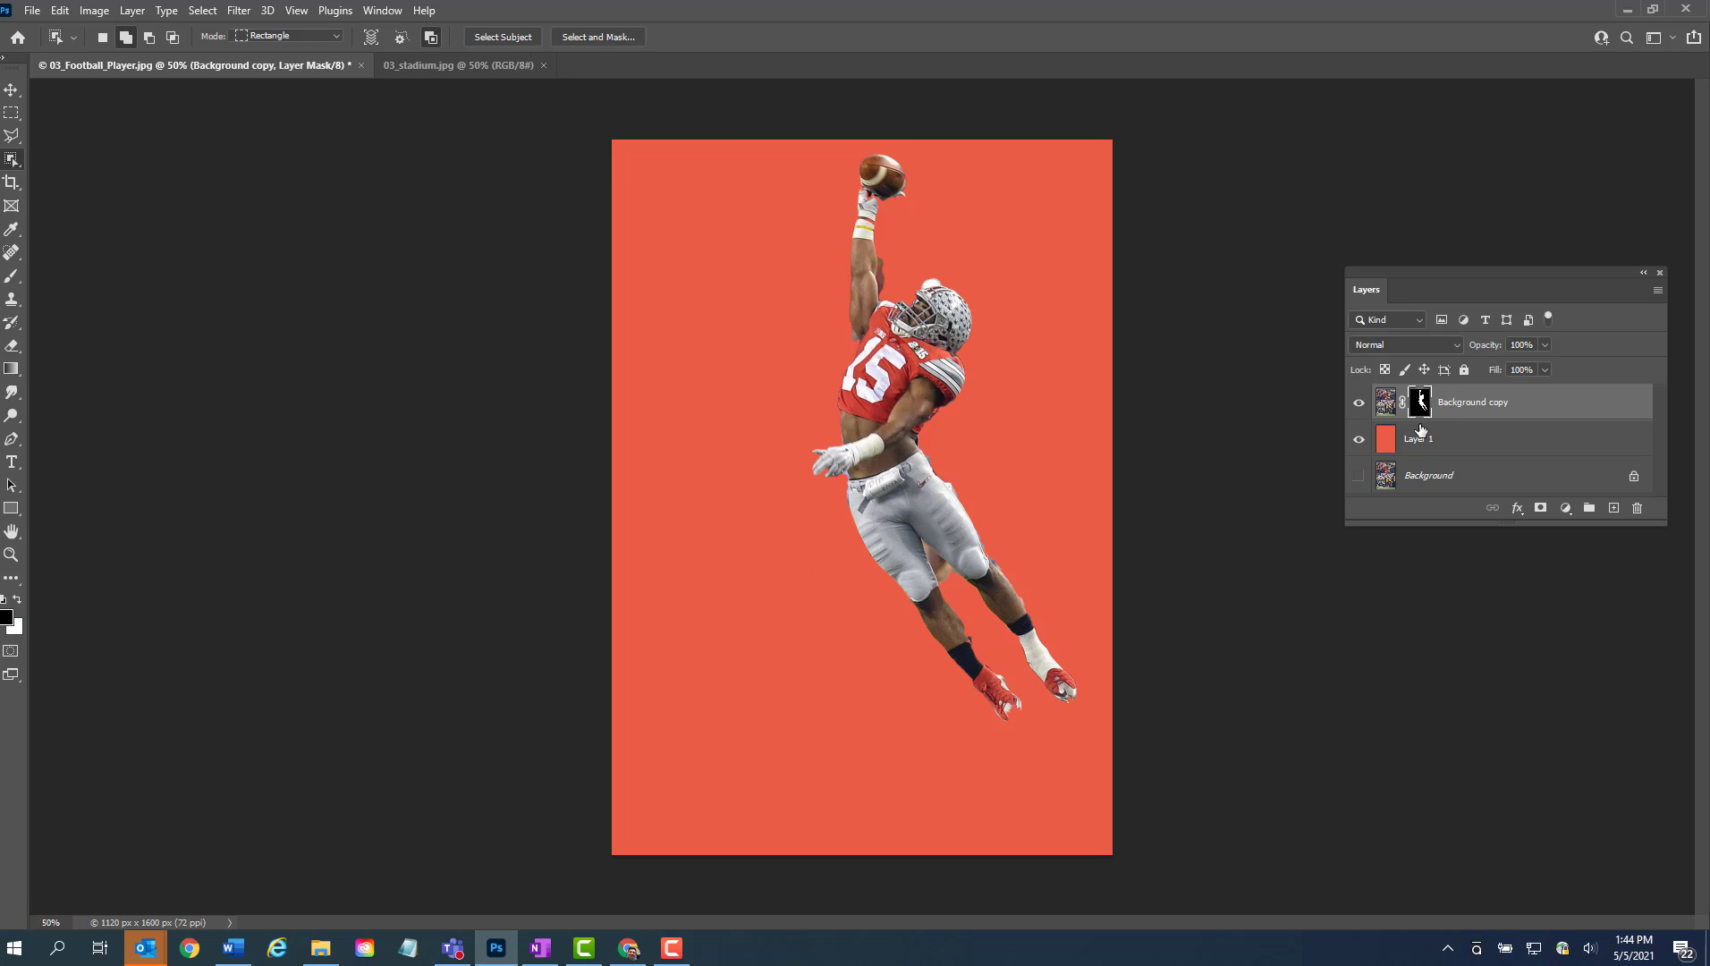
pyautogui.moveTo(915, 525); pyautogui.dragTo(958, 585)
pyautogui.click(17, 602)
pyautogui.moveTo(849, 149); pyautogui.dragTo(964, 233)
pyautogui.press('Delete')
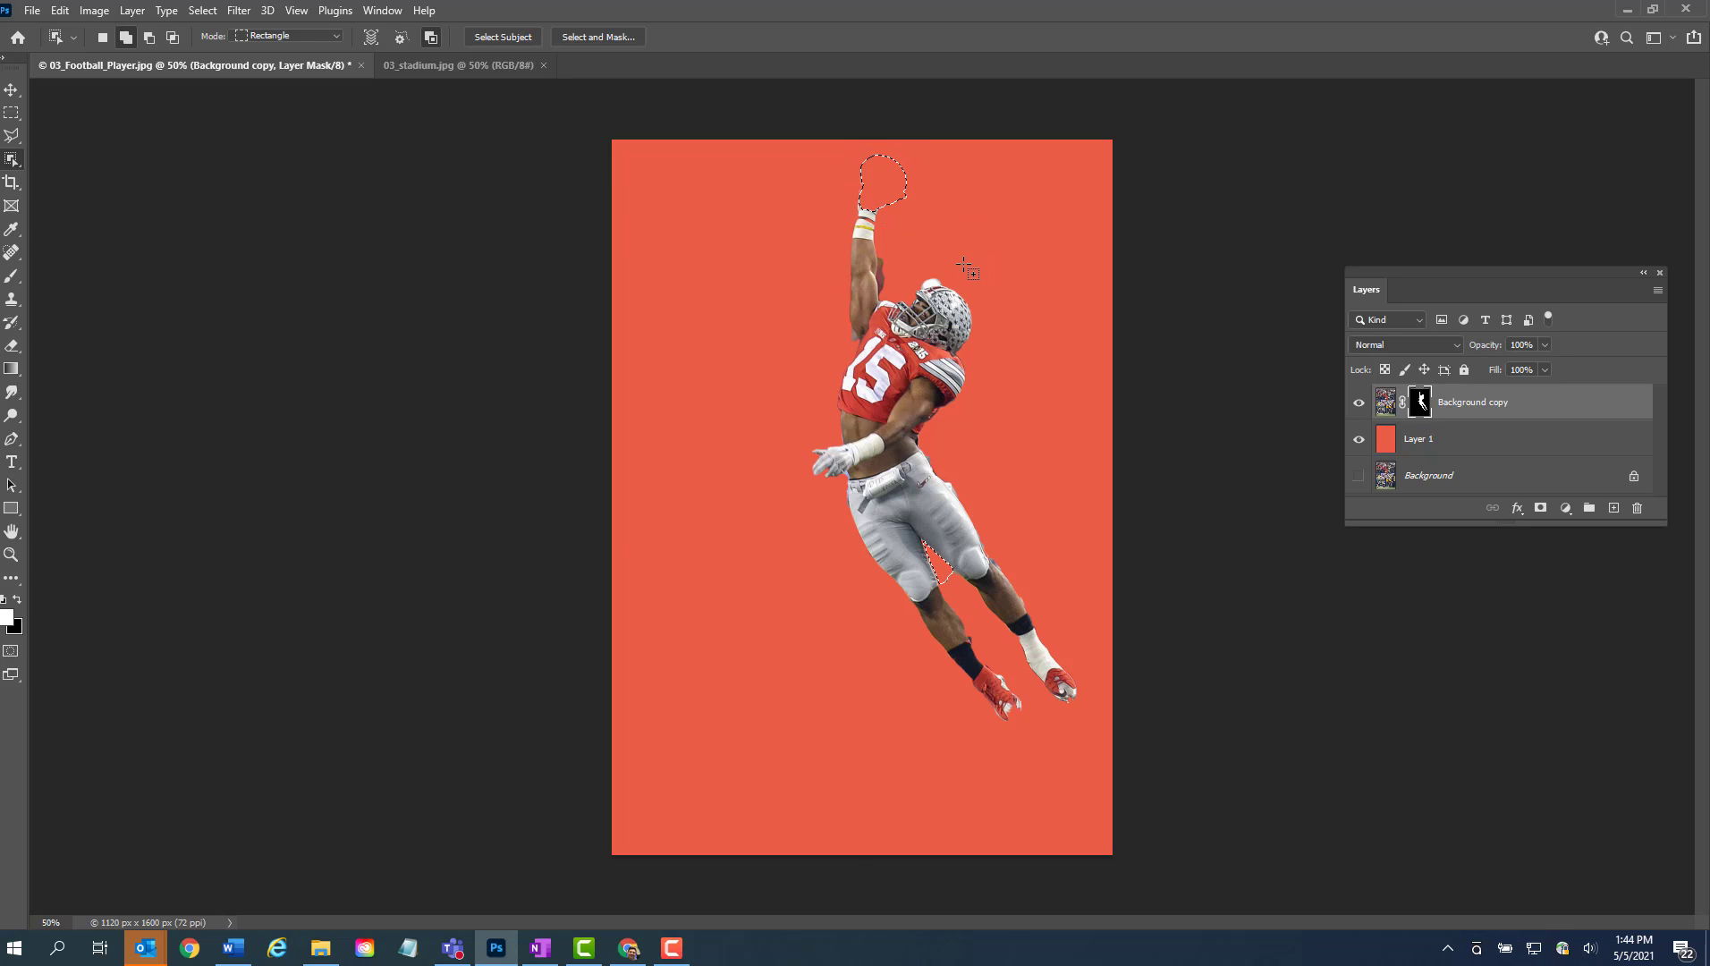
# Step: Bring the football back by filling the selected mask area with white, and deselect
pyautogui.click(16, 605)
pyautogui.press('Delete')
pyautogui.hotkey('ctrl', 'd')
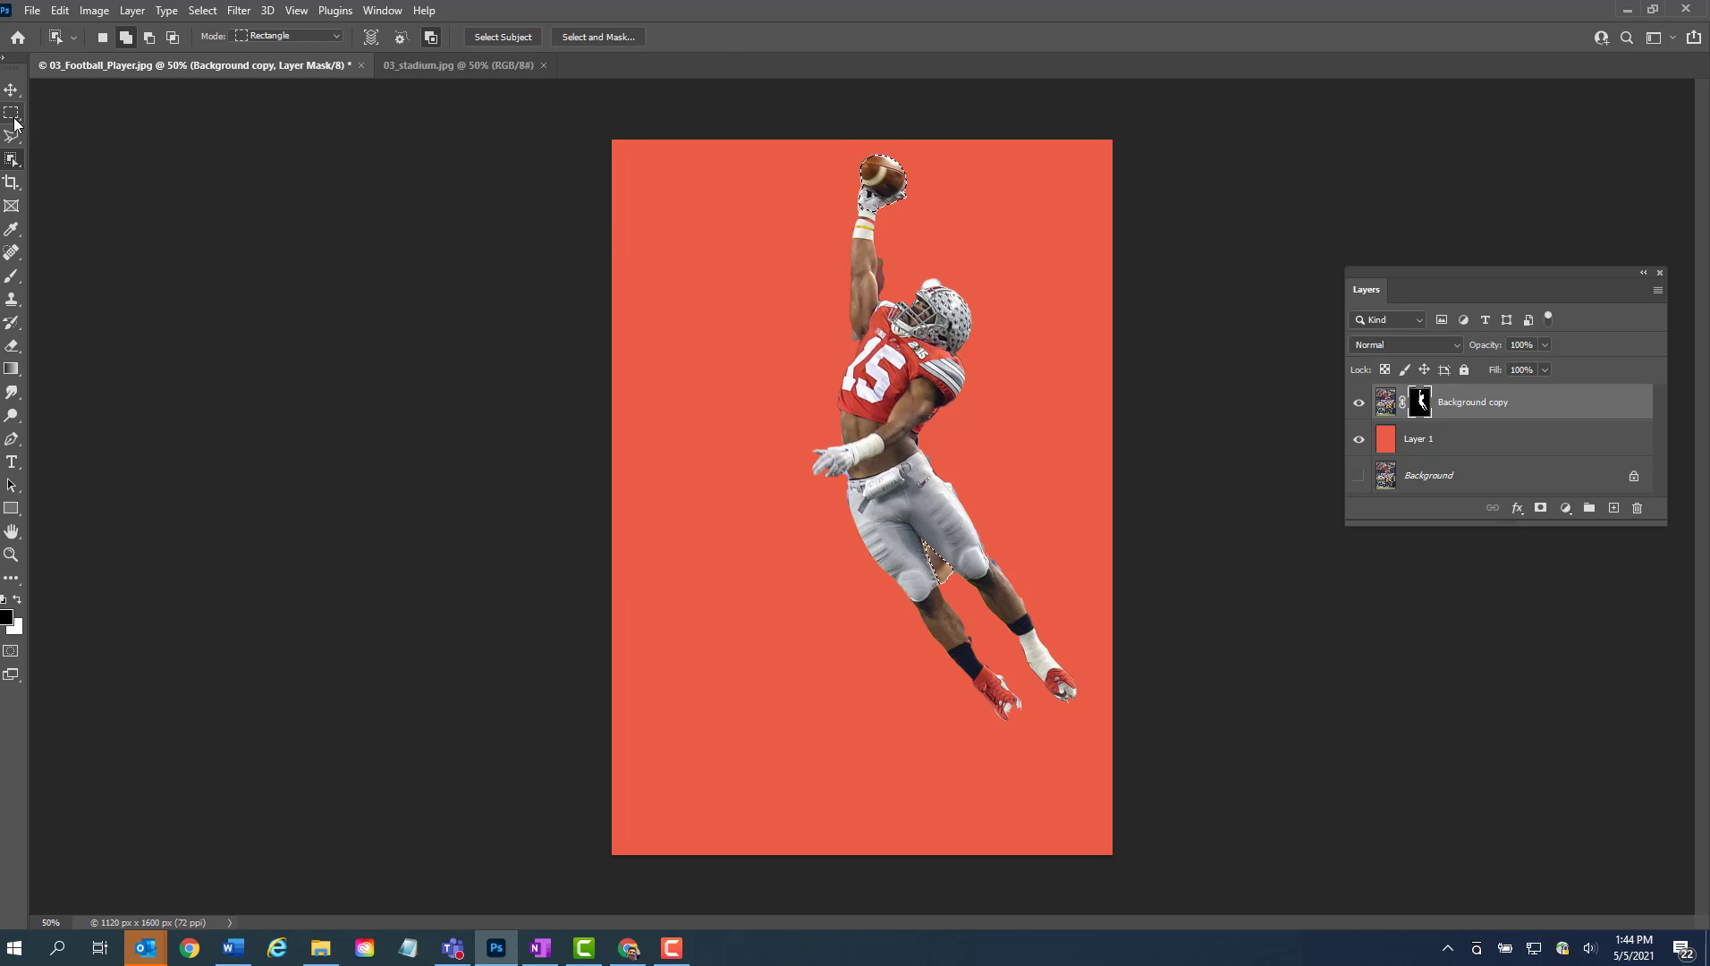
pyautogui.press('m')
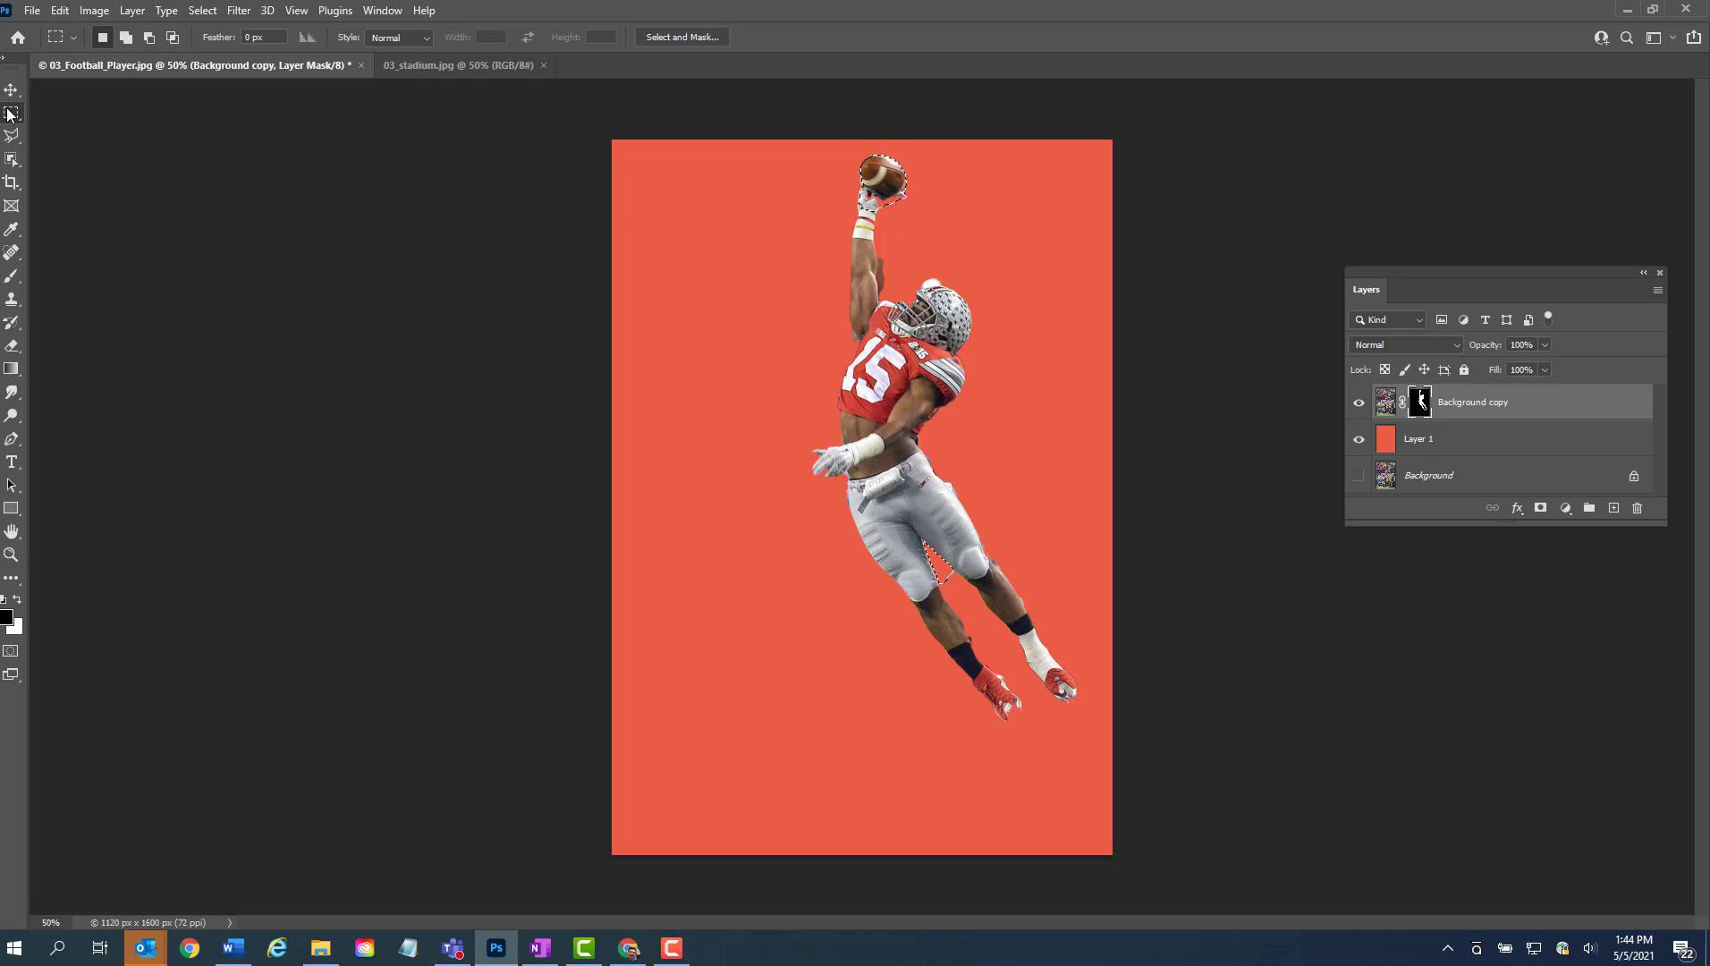
pyautogui.click(800, 524)
# Step: Try to reselect the football with Object Selection to refine its mask area, and deselect
pyautogui.click(12, 159)
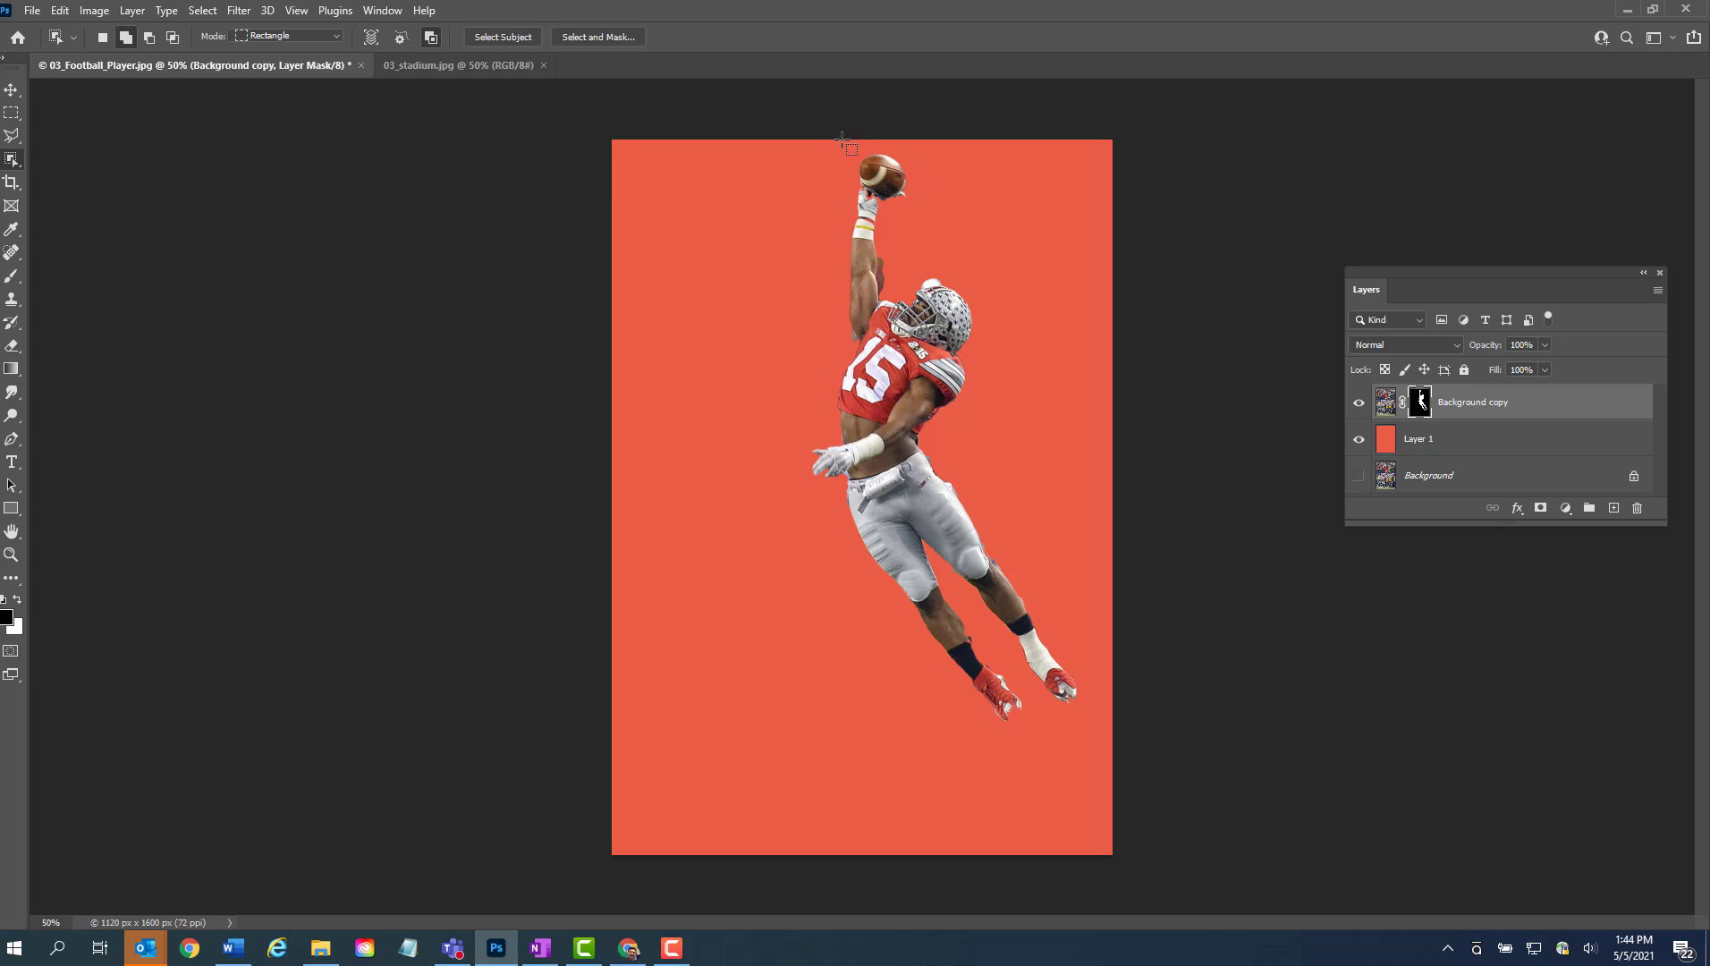
pyautogui.moveTo(844, 148)
pyautogui.mouseDown()
pyautogui.moveTo(870, 199)
pyautogui.moveTo(910, 211)
pyautogui.mouseUp()
pyautogui.click(12, 112)
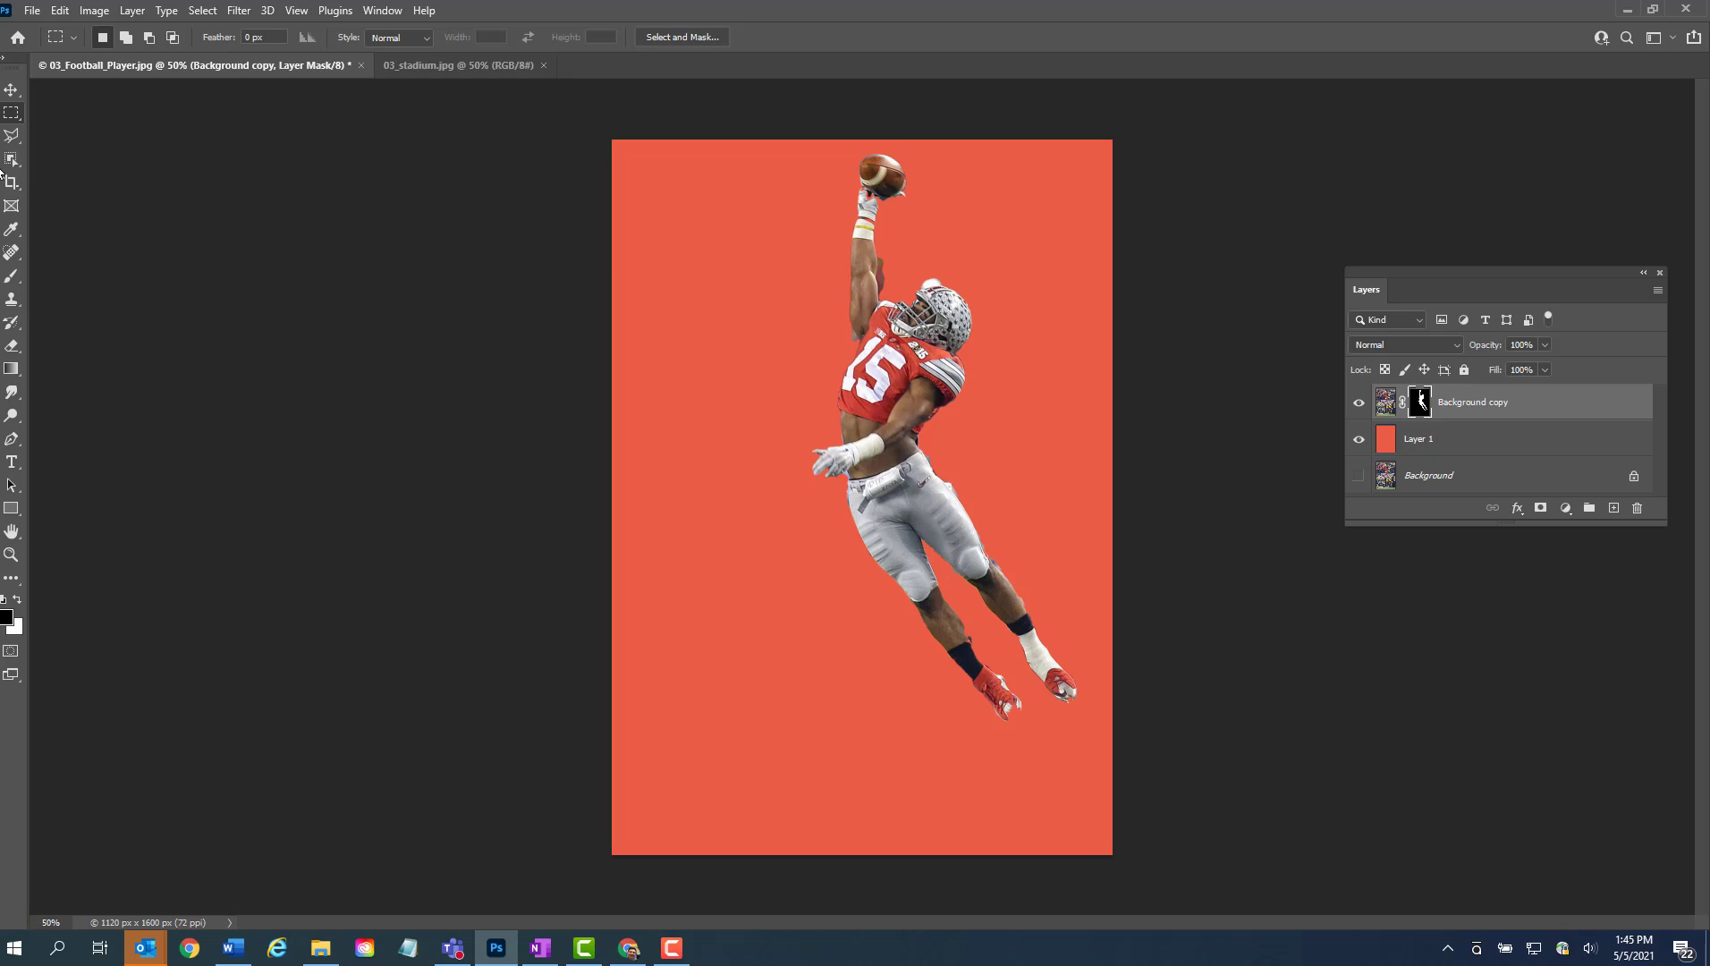
pyautogui.click(12, 160)
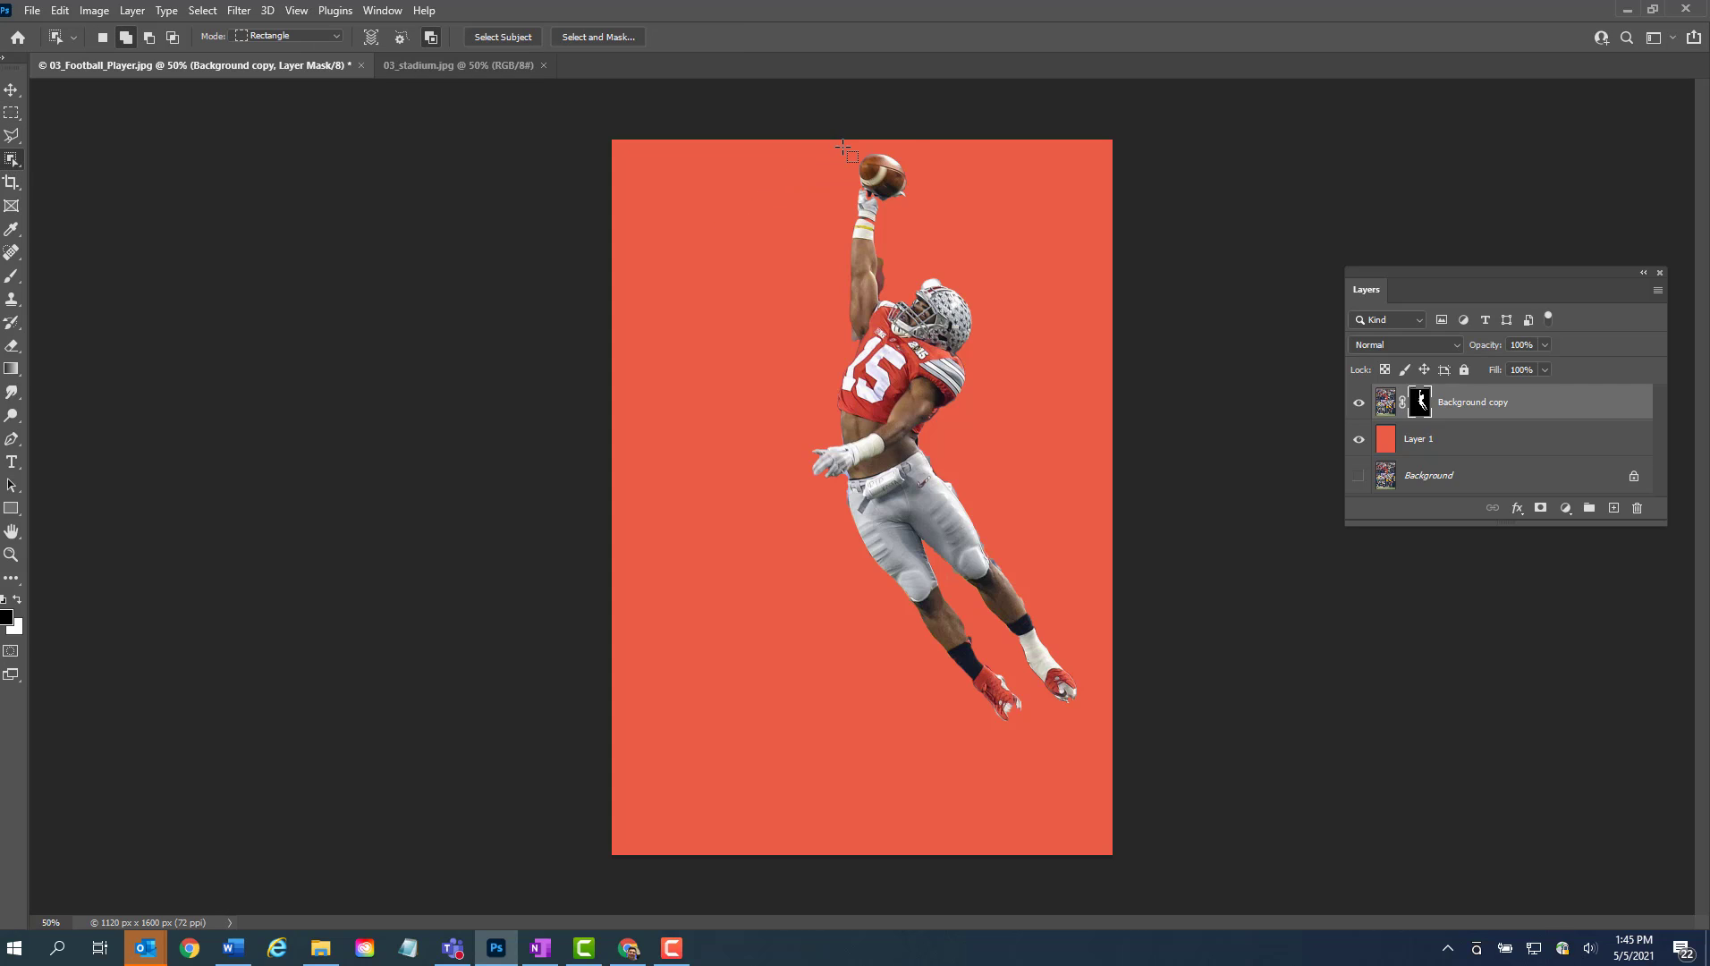
pyautogui.moveTo(842, 146); pyautogui.dragTo(915, 212)
pyautogui.click(15, 112)
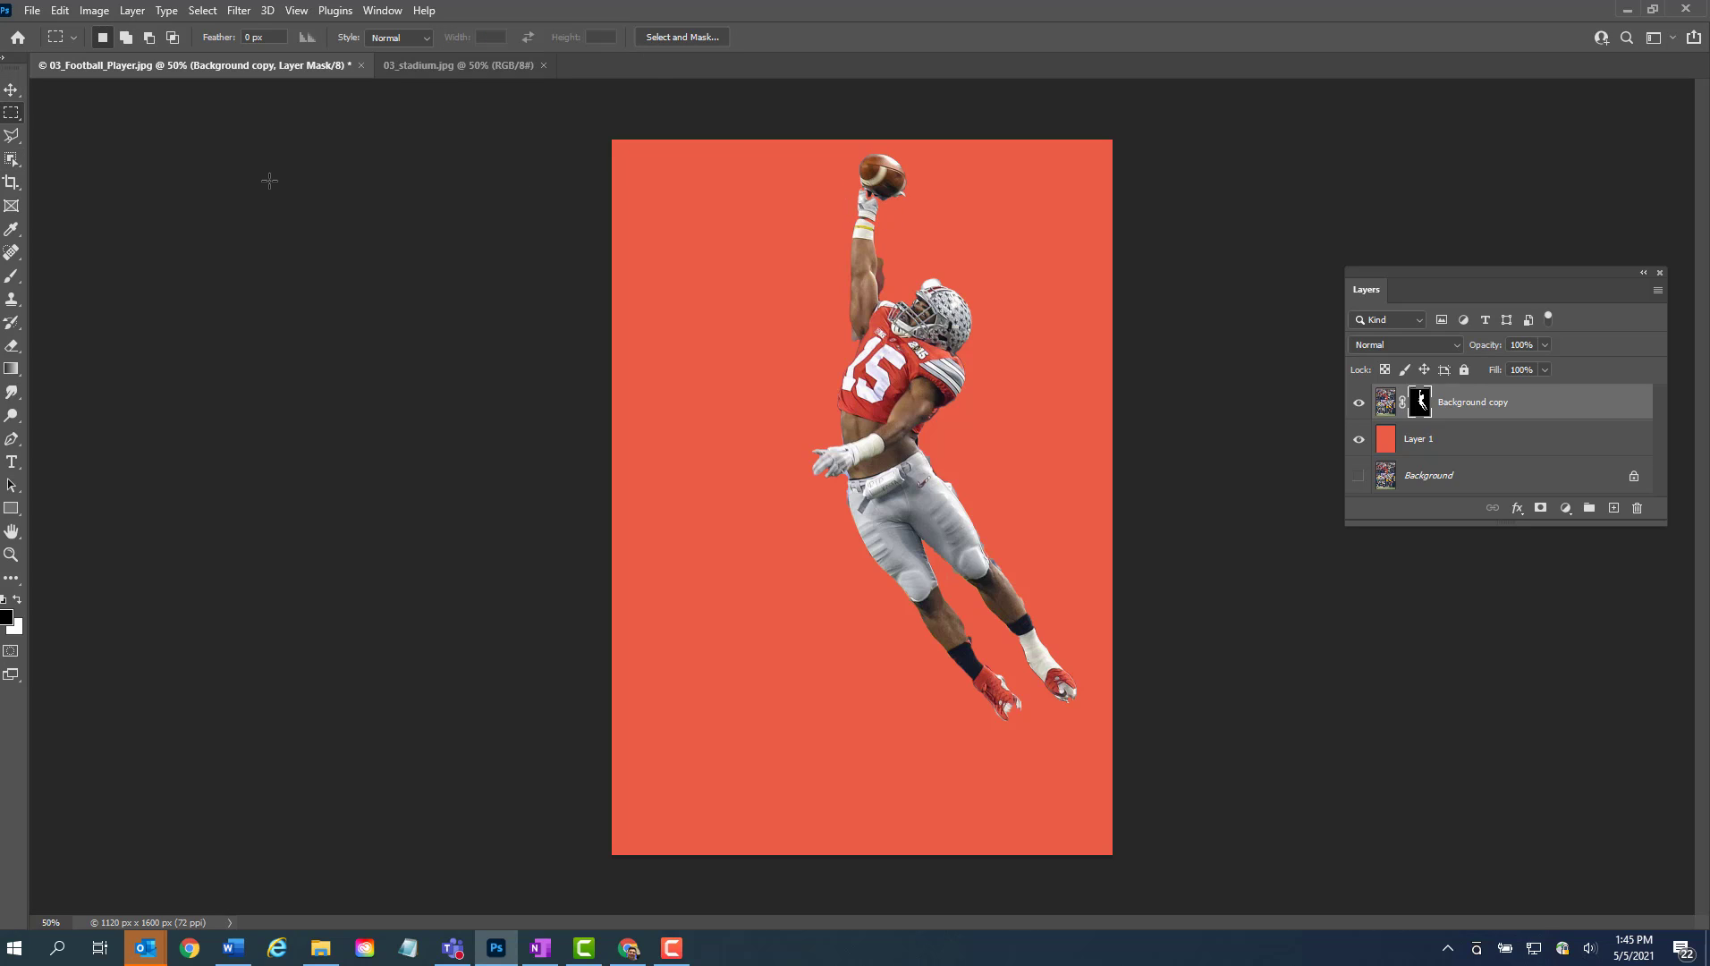
# Step: Select the glove on the player's raised hand with Object Selection and reveal it by filling the mask area with white
pyautogui.moveTo(852, 186); pyautogui.dragTo(888, 228)
pyautogui.click(12, 159)
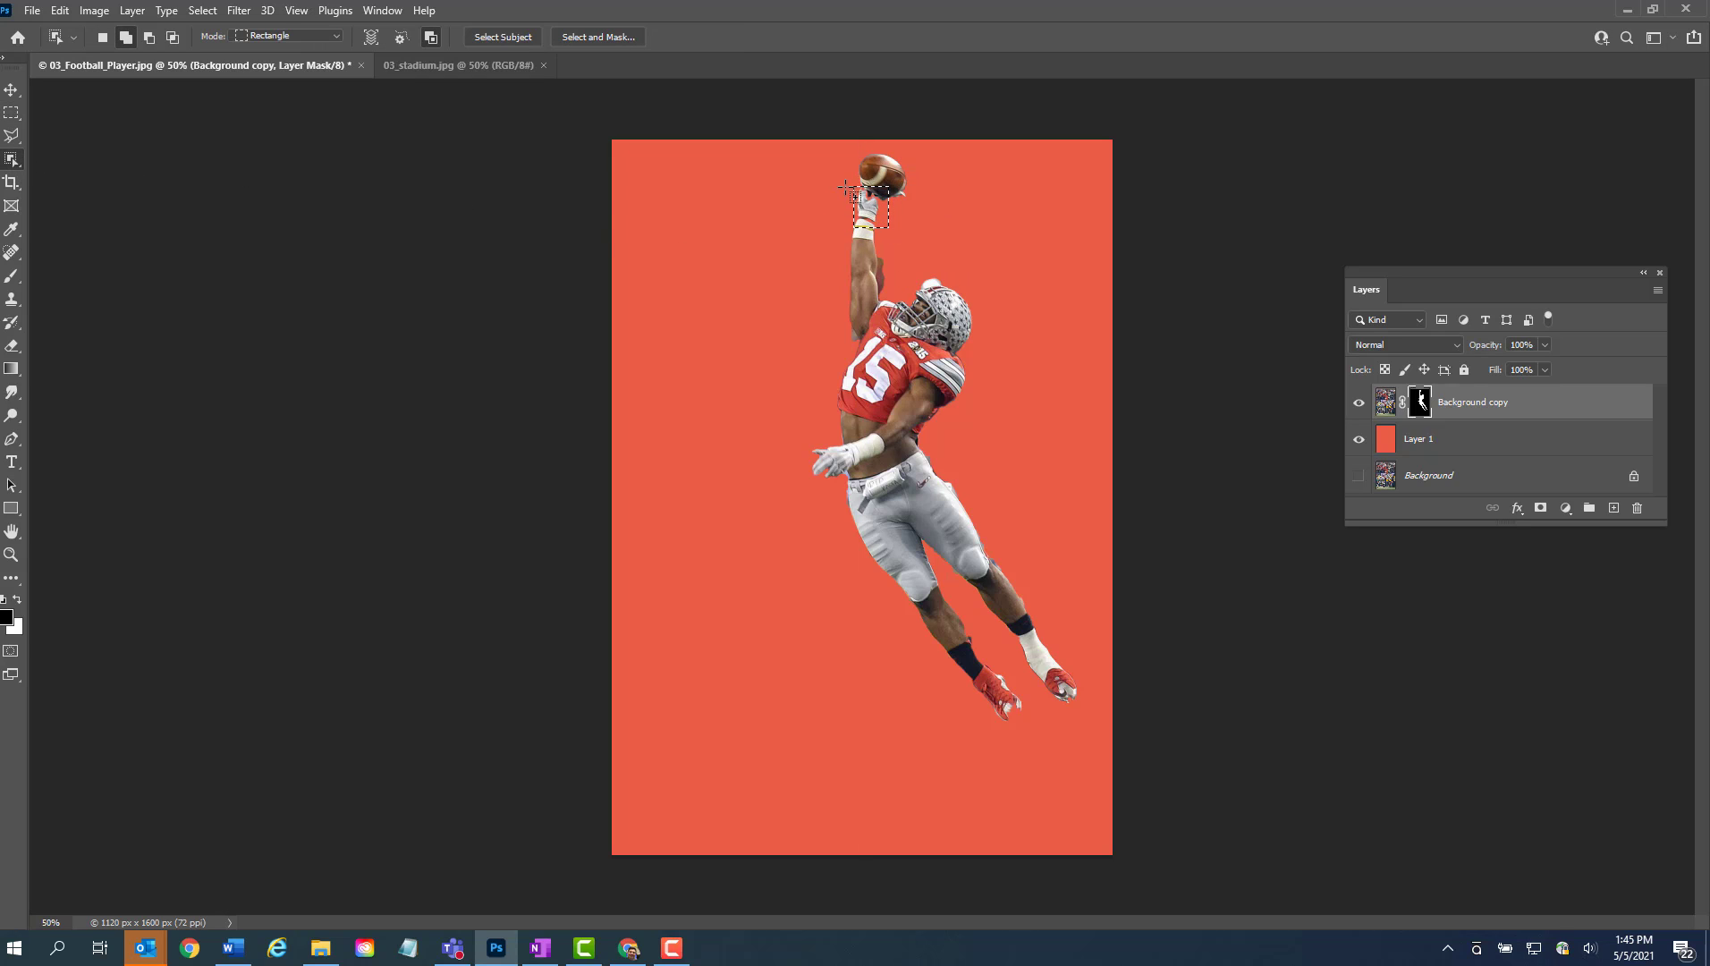
pyautogui.click(13, 113)
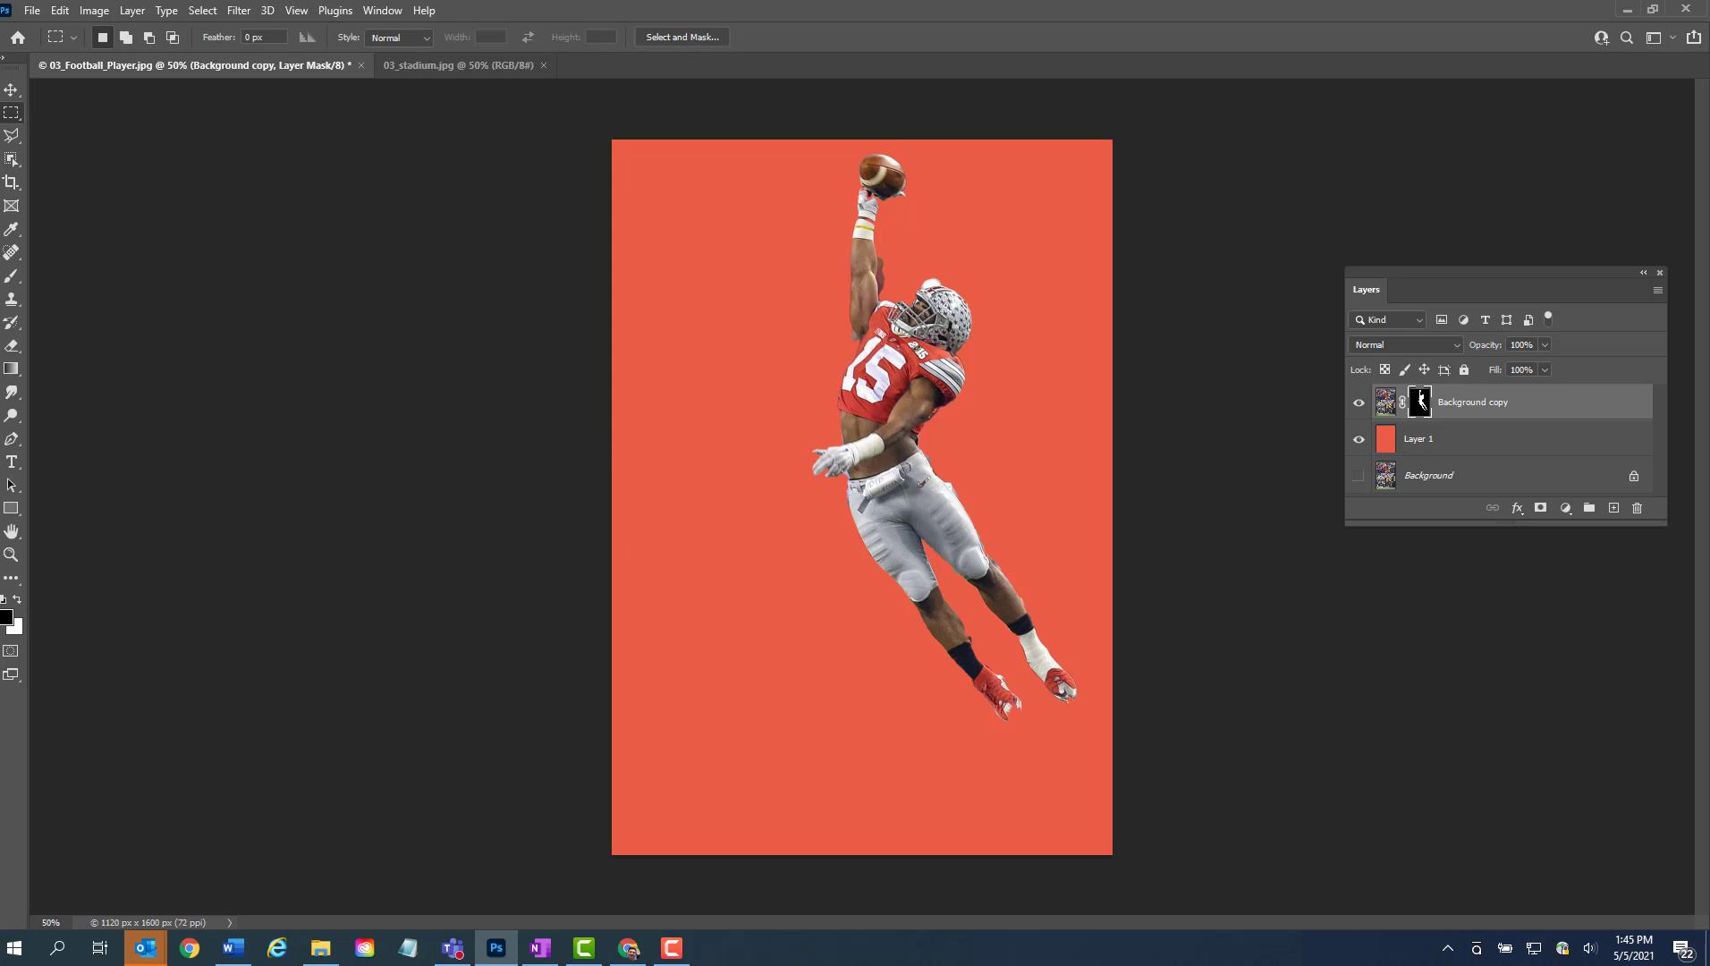
pyautogui.click(11, 159)
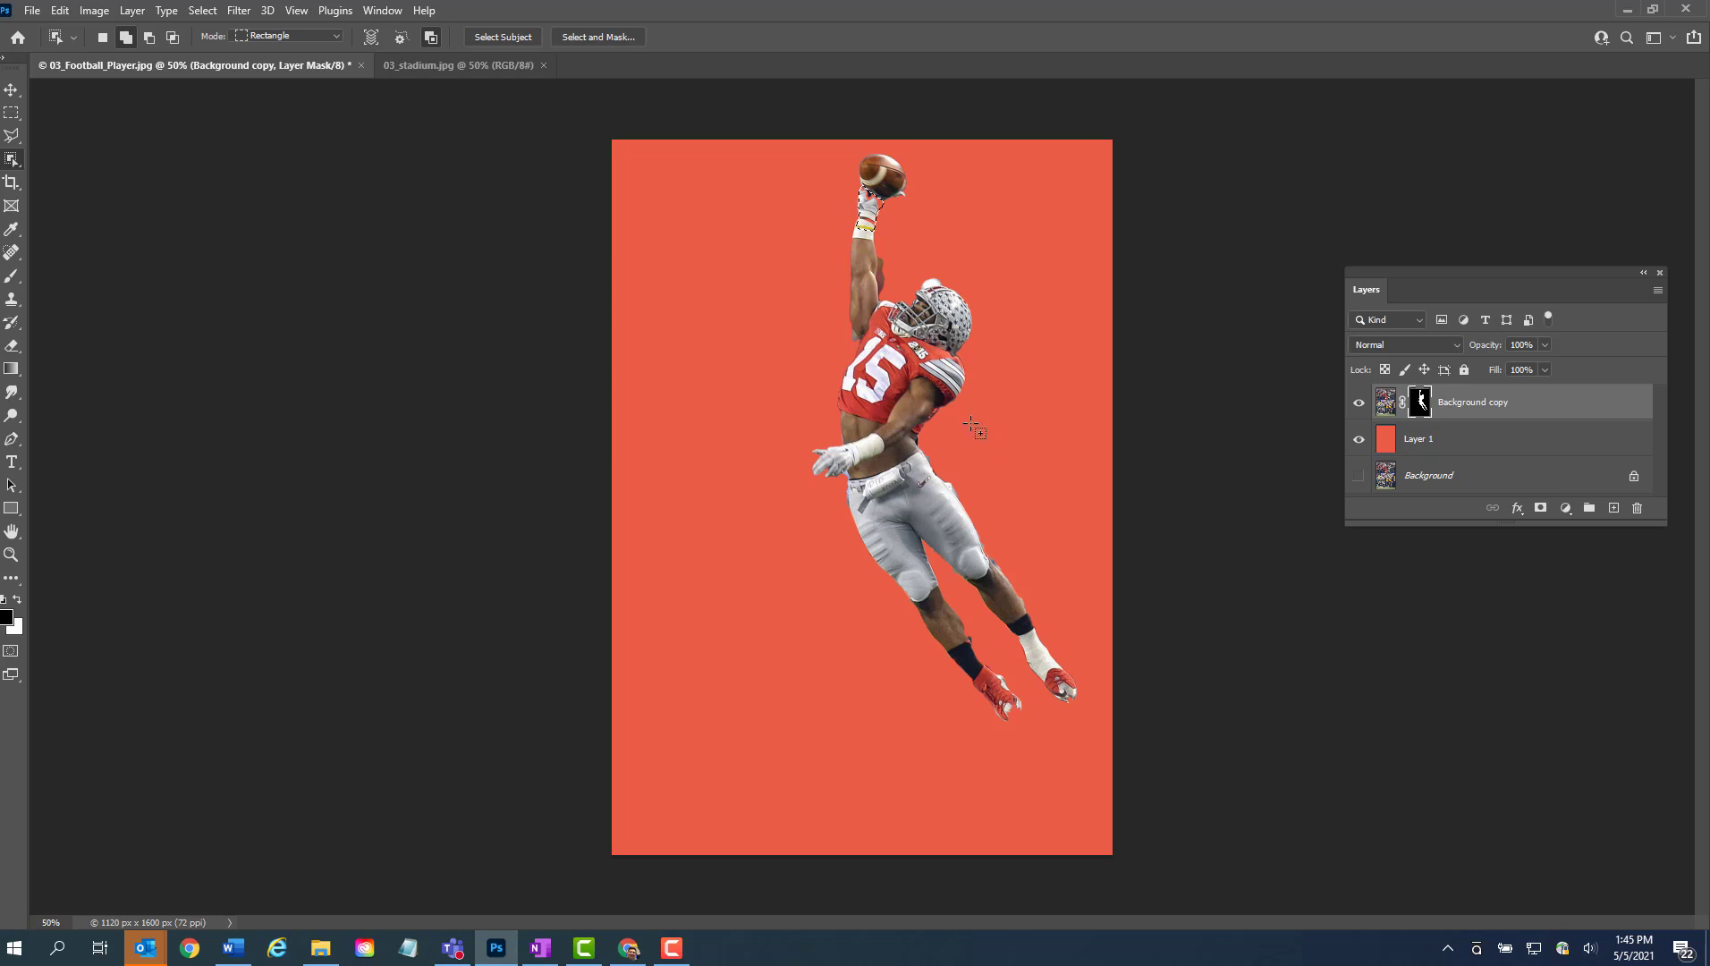
pyautogui.click(10, 114)
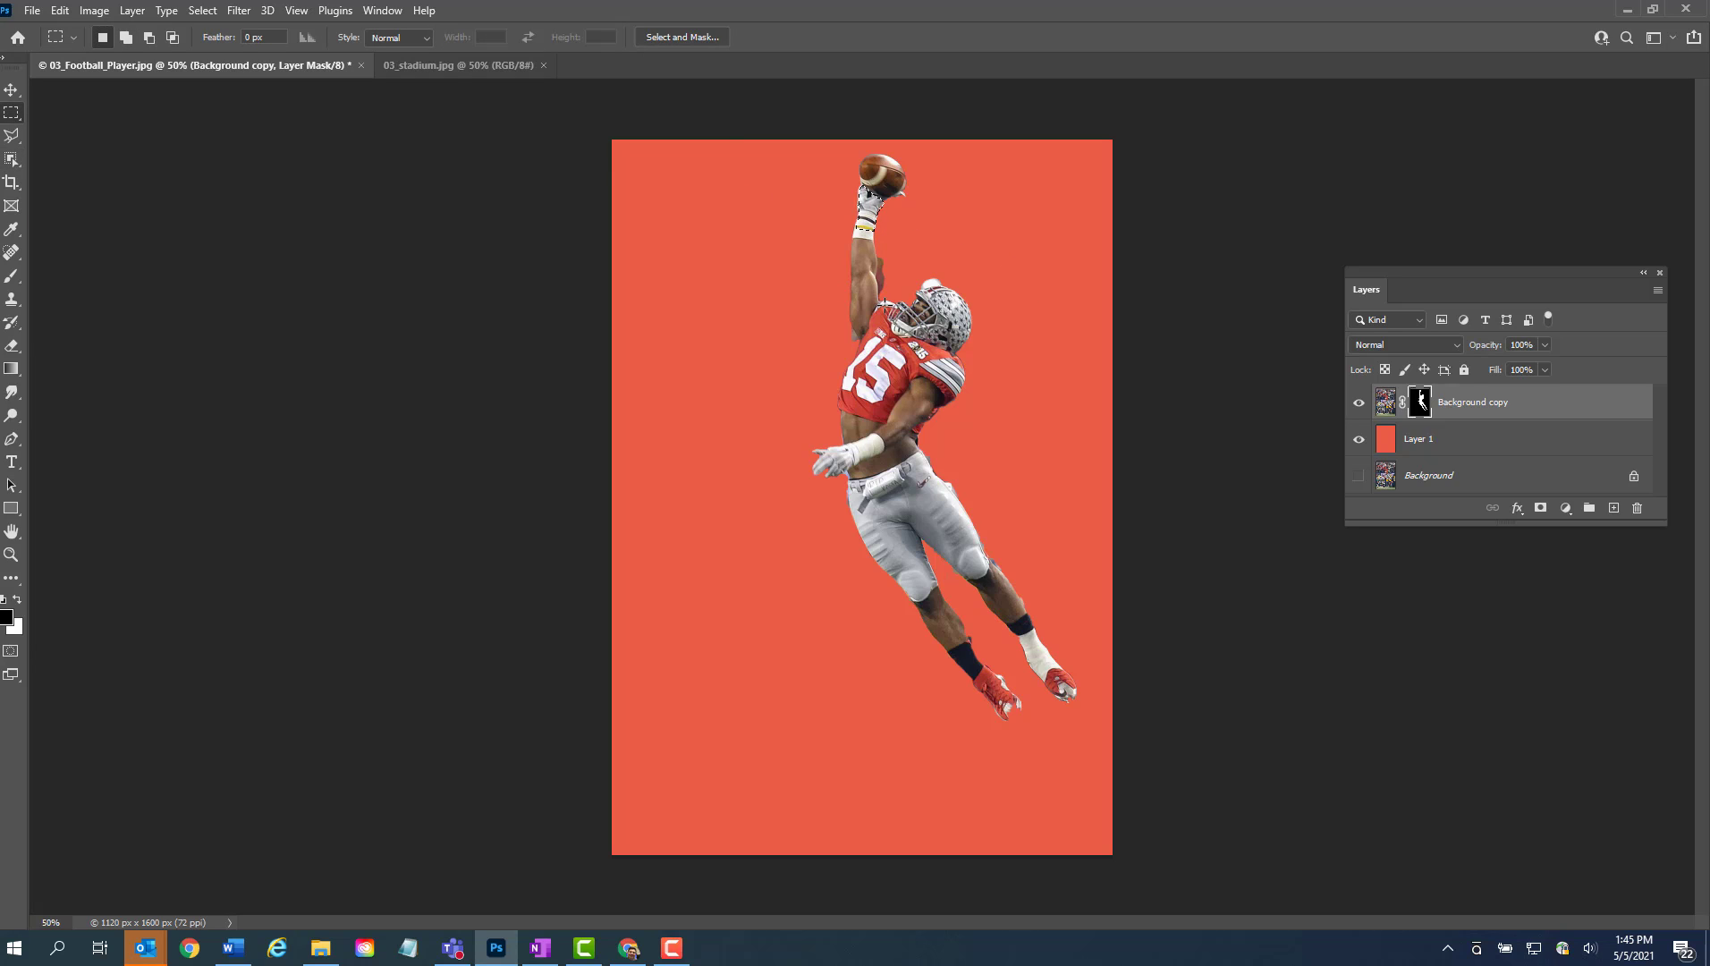
# Step: Select the leftover background beside the raised arm with Object Selection, hide it by filling the mask area with black, and deselect
pyautogui.click(11, 158)
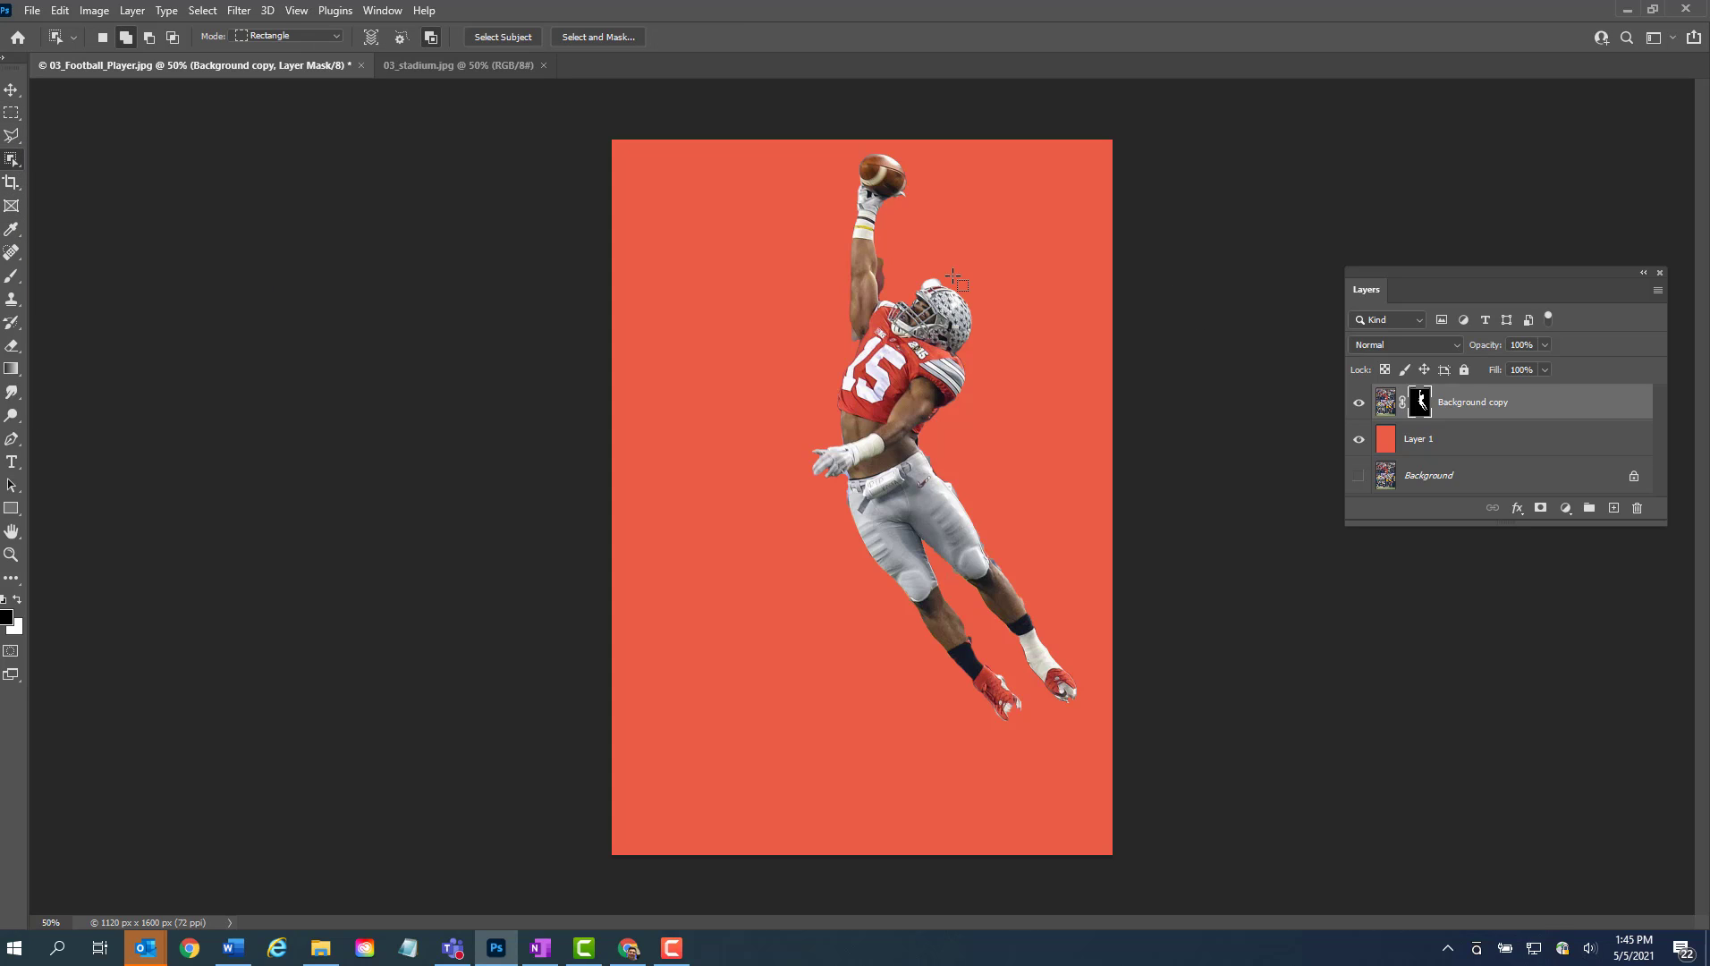
pyautogui.moveTo(870, 253); pyautogui.dragTo(890, 298)
pyautogui.click(16, 599)
pyautogui.click(11, 114)
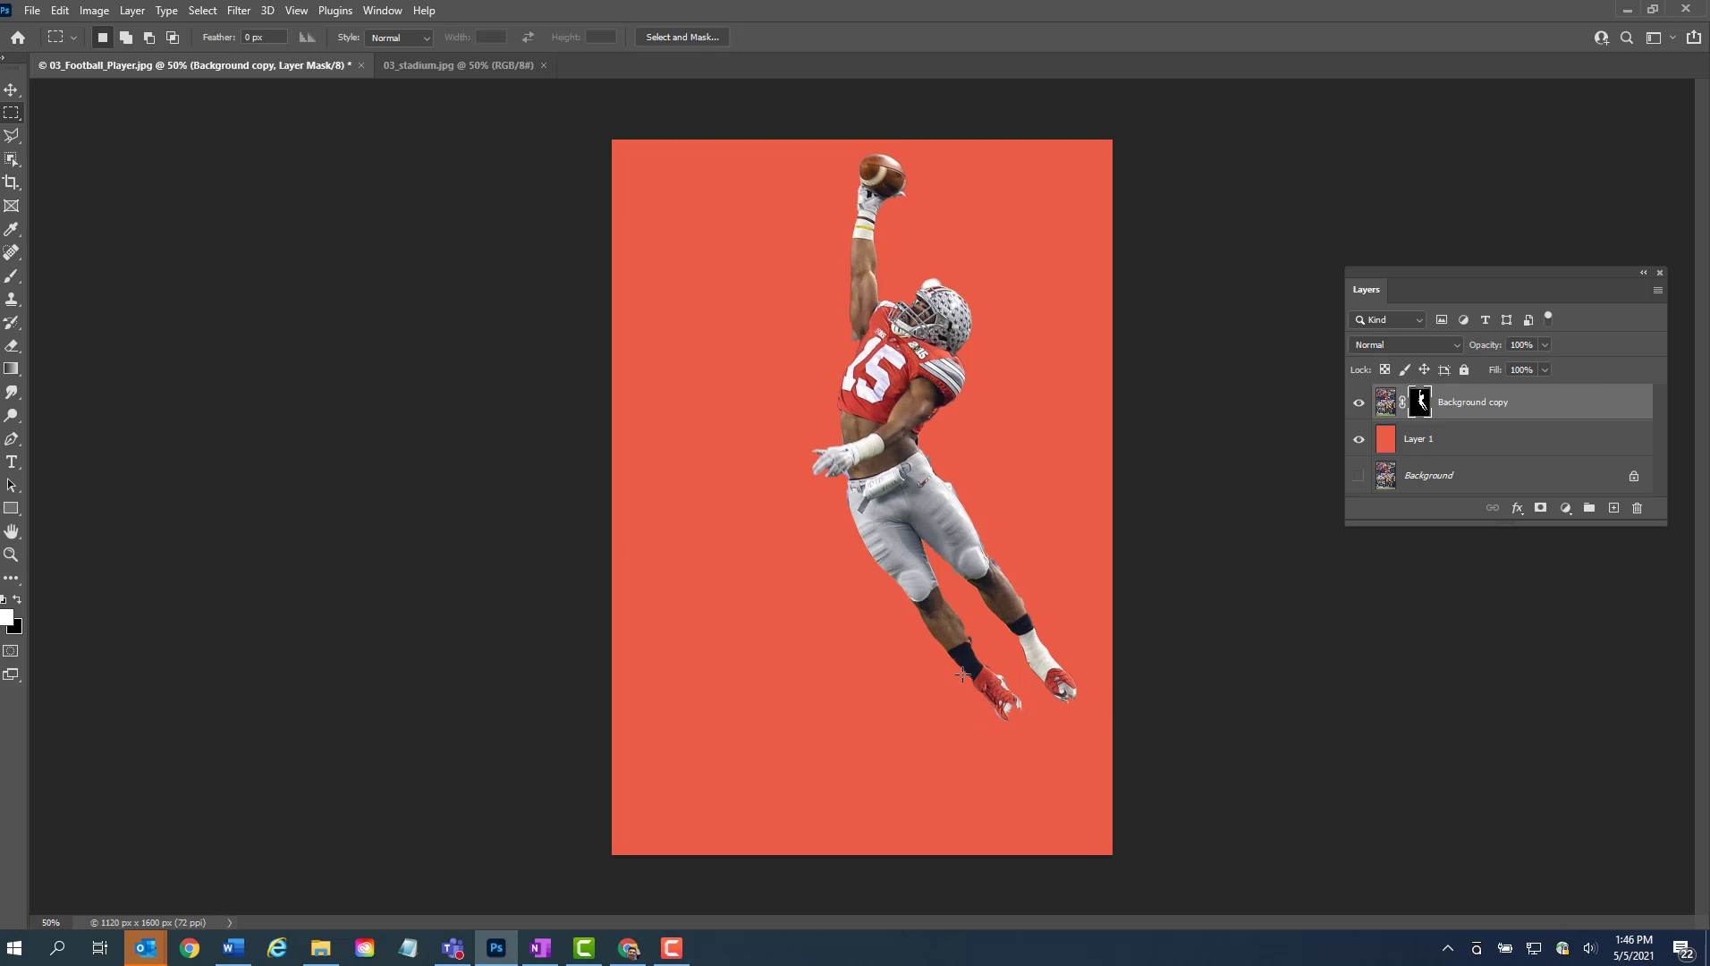
# Step: Select the player's lower red shoe with Object Selection, reveal its missing parts by filling the mask area with white, and deselect
pyautogui.click(12, 159)
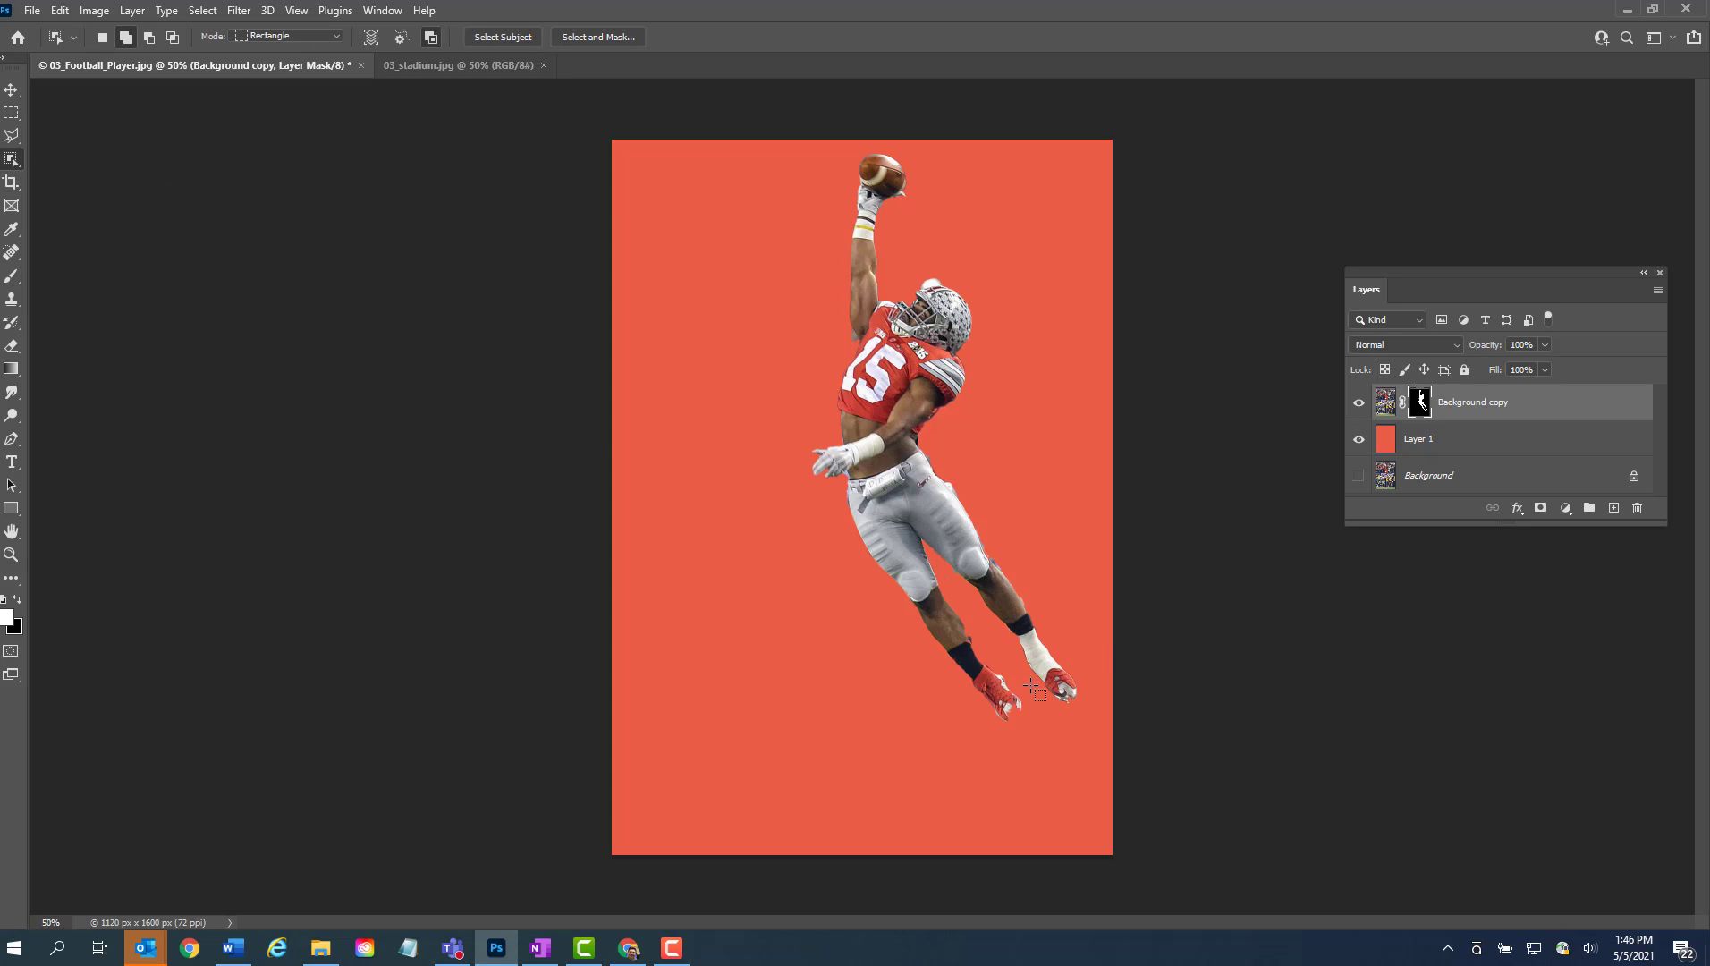
pyautogui.moveTo(970, 659); pyautogui.dragTo(1026, 727)
pyautogui.click(18, 602)
pyautogui.click(12, 113)
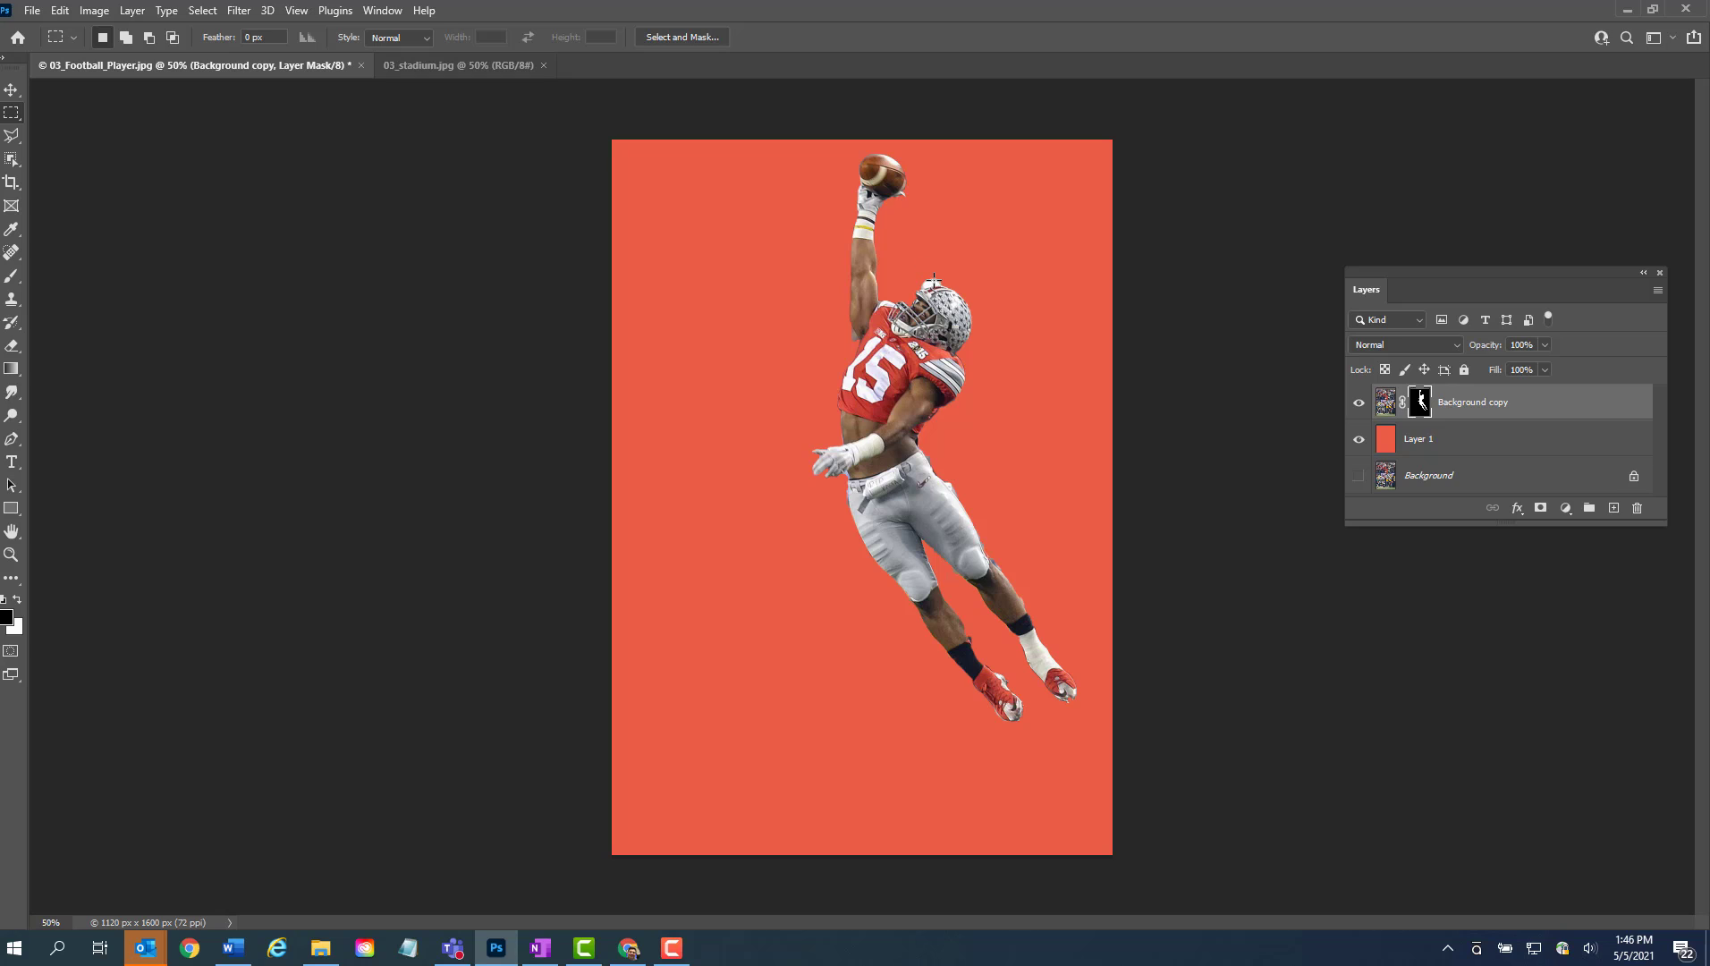
# Step: Select the leftover background on top of the helmet with Object Selection, hide it by filling the mask area with black, and deselect
pyautogui.press('w')
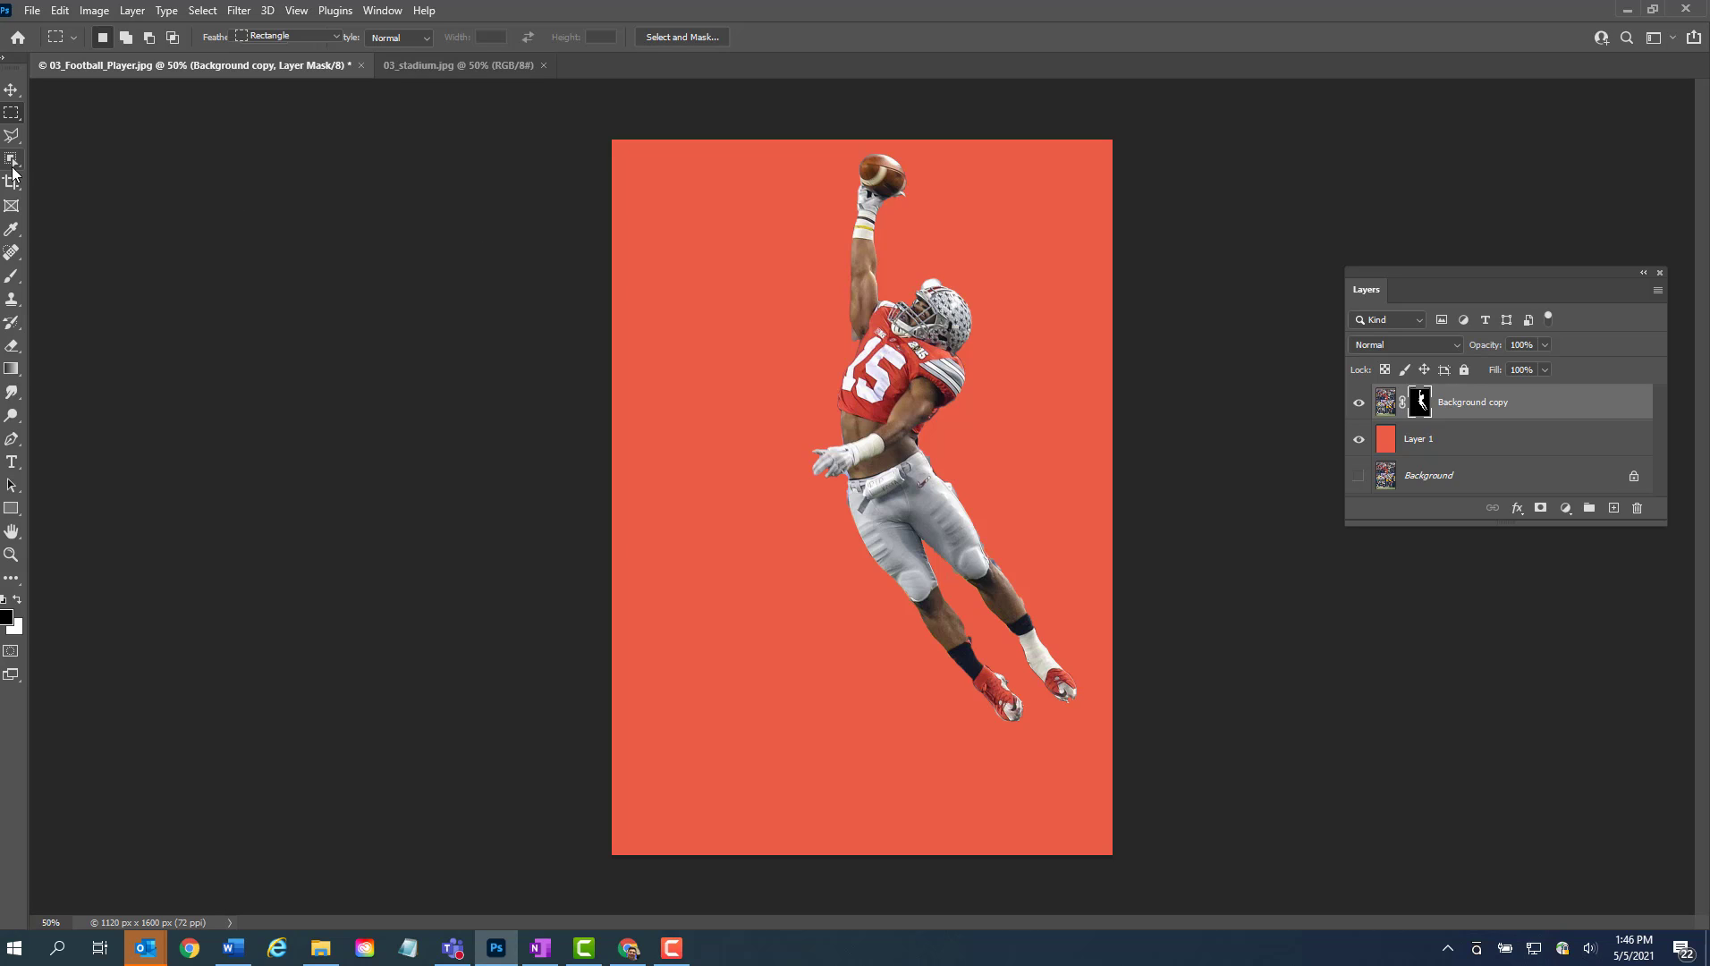
pyautogui.moveTo(918, 269); pyautogui.dragTo(947, 298)
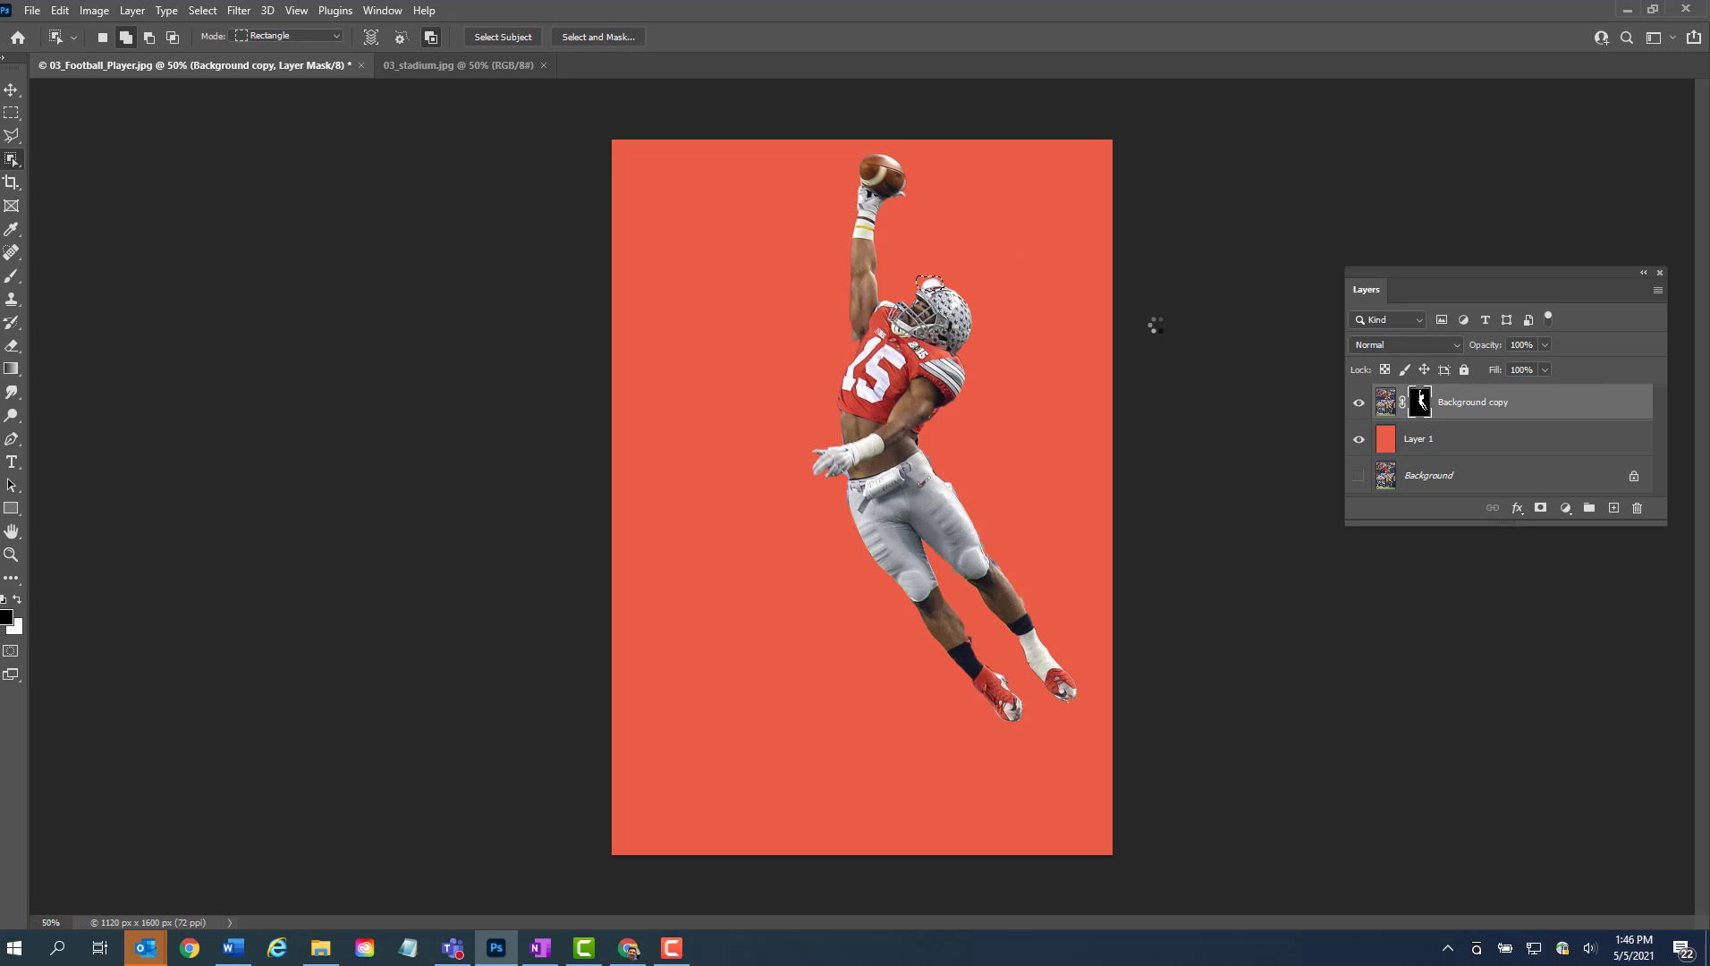
pyautogui.click(18, 599)
pyautogui.press('m')
pyautogui.click(261, 197)
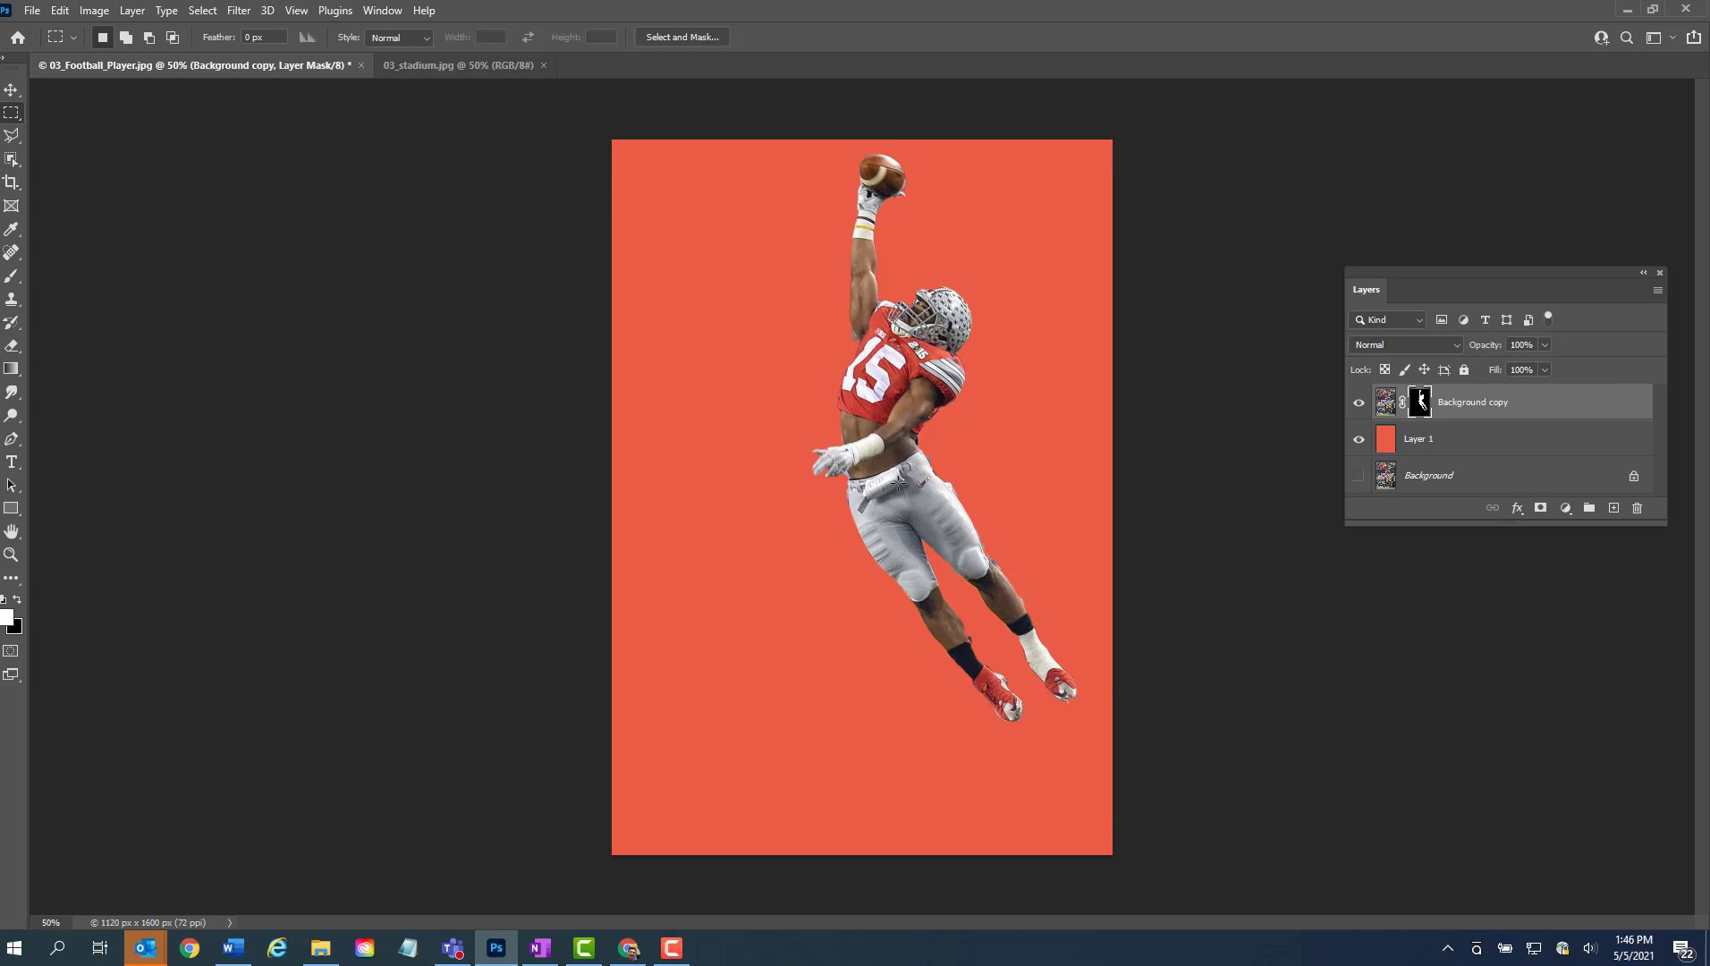
# Step: Hide the solid-colour Layer 1, and briefly show the original Background layer to compare it with the cutout
pyautogui.click(1358, 439)
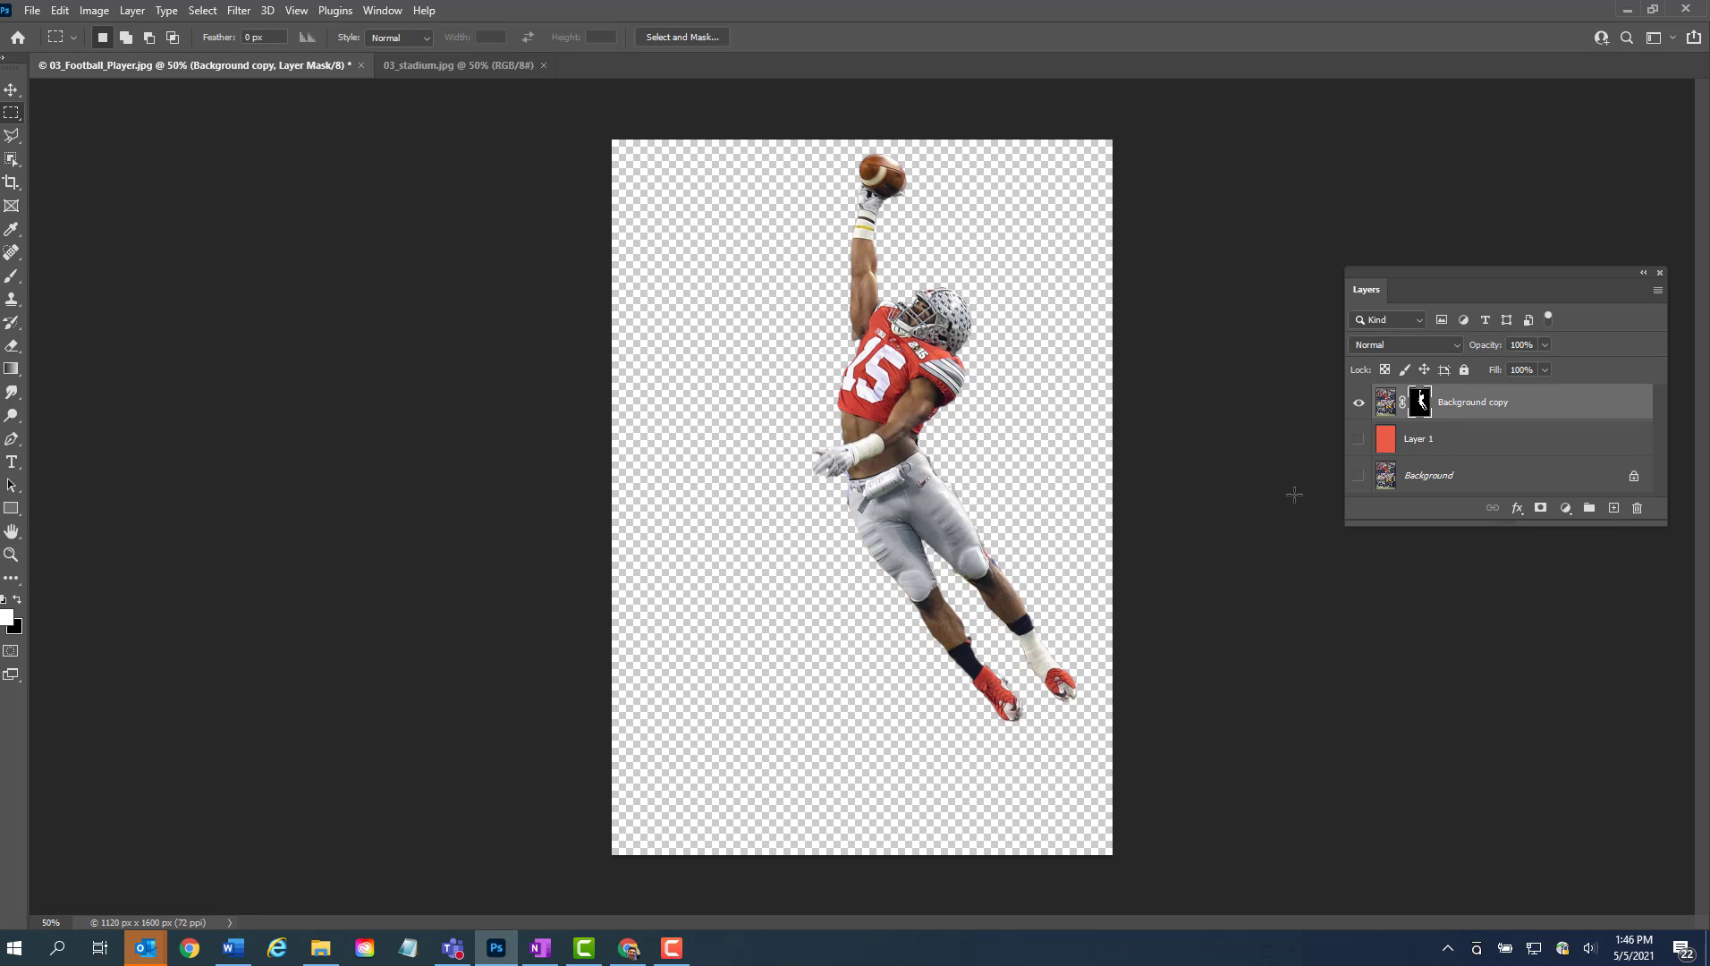
pyautogui.click(11, 92)
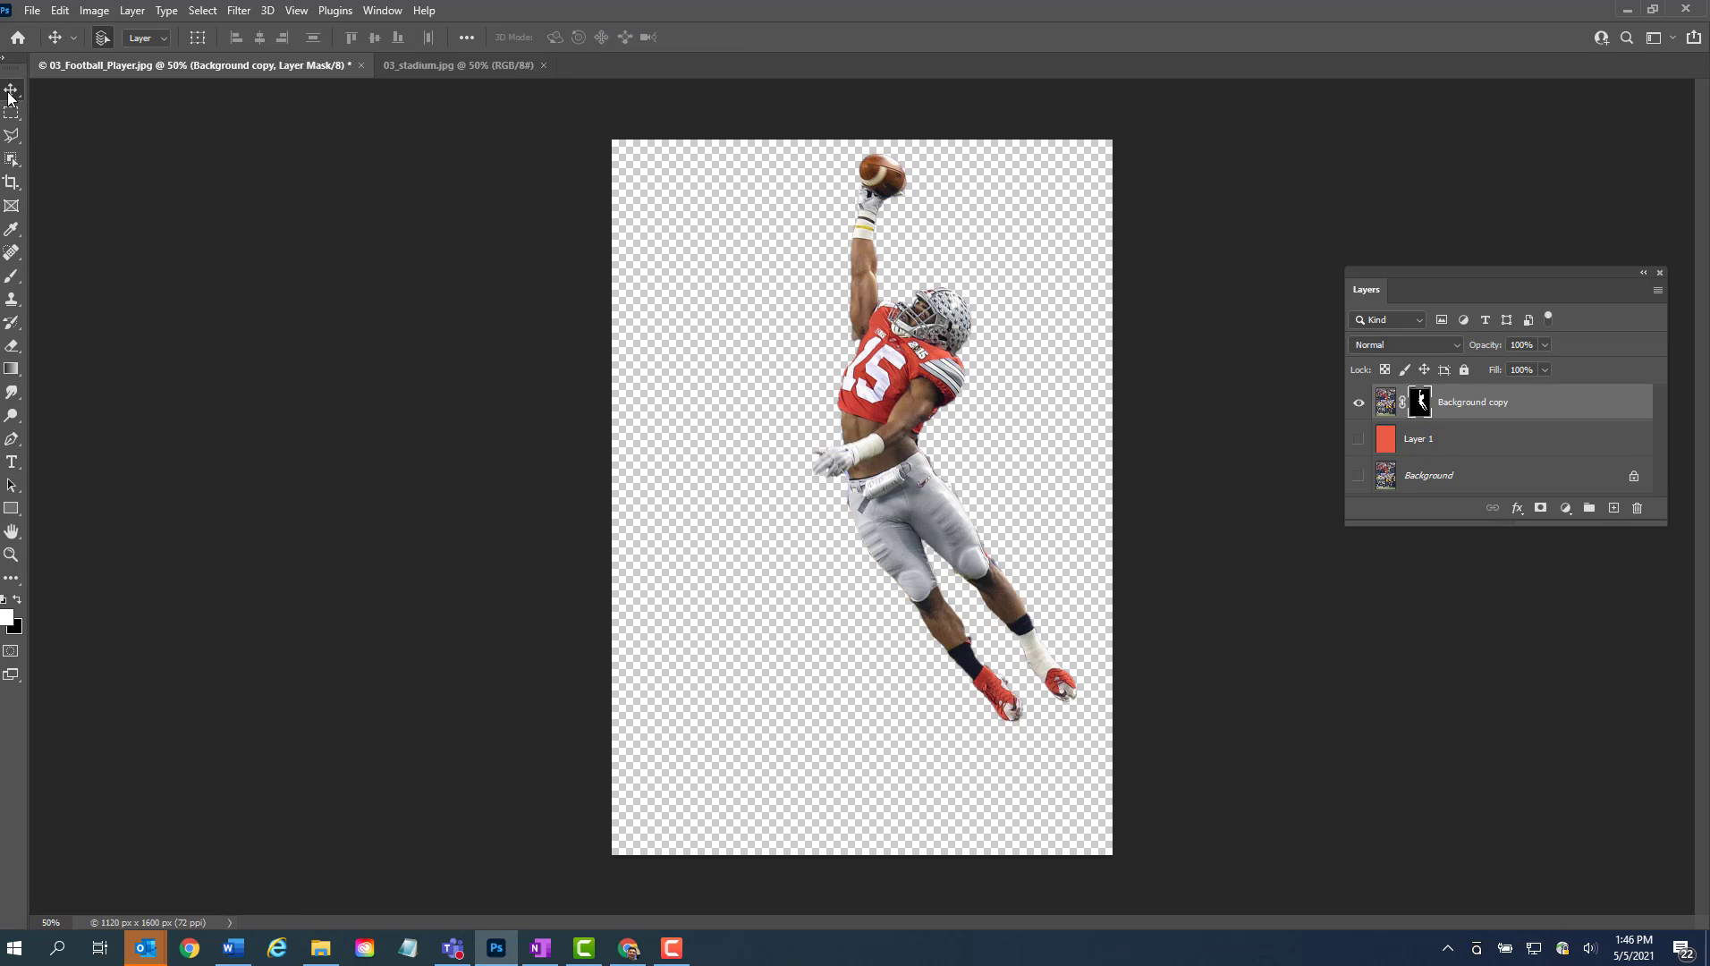
pyautogui.click(1360, 477)
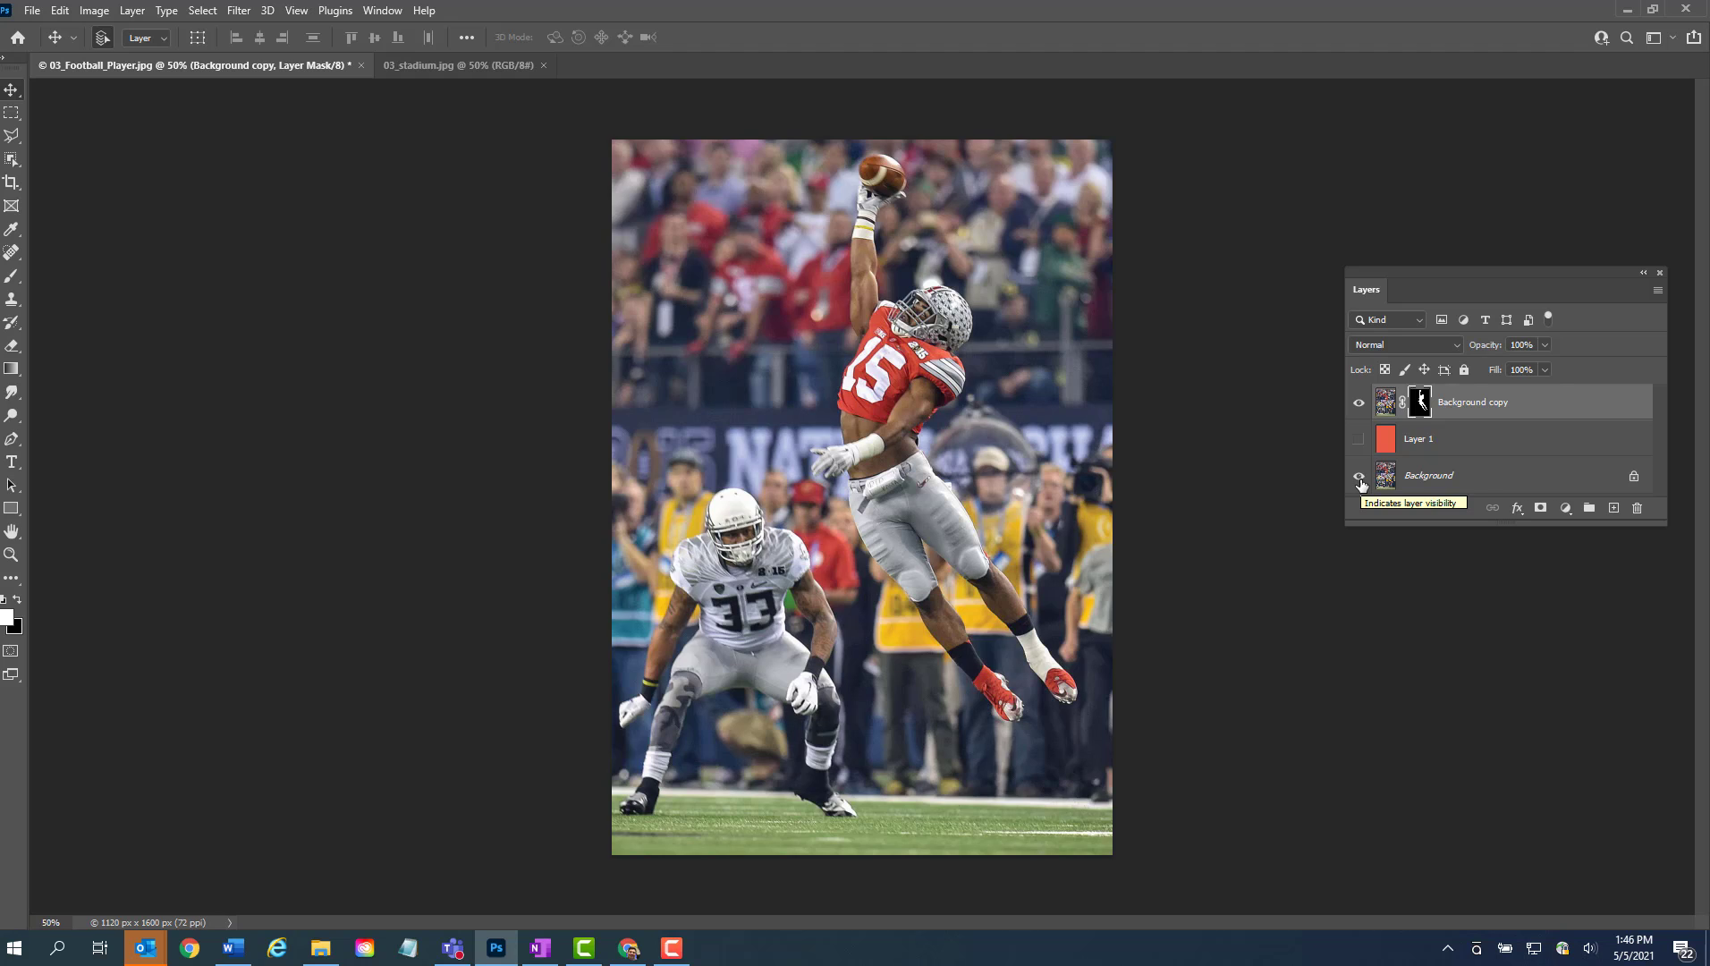
pyautogui.click(1359, 479)
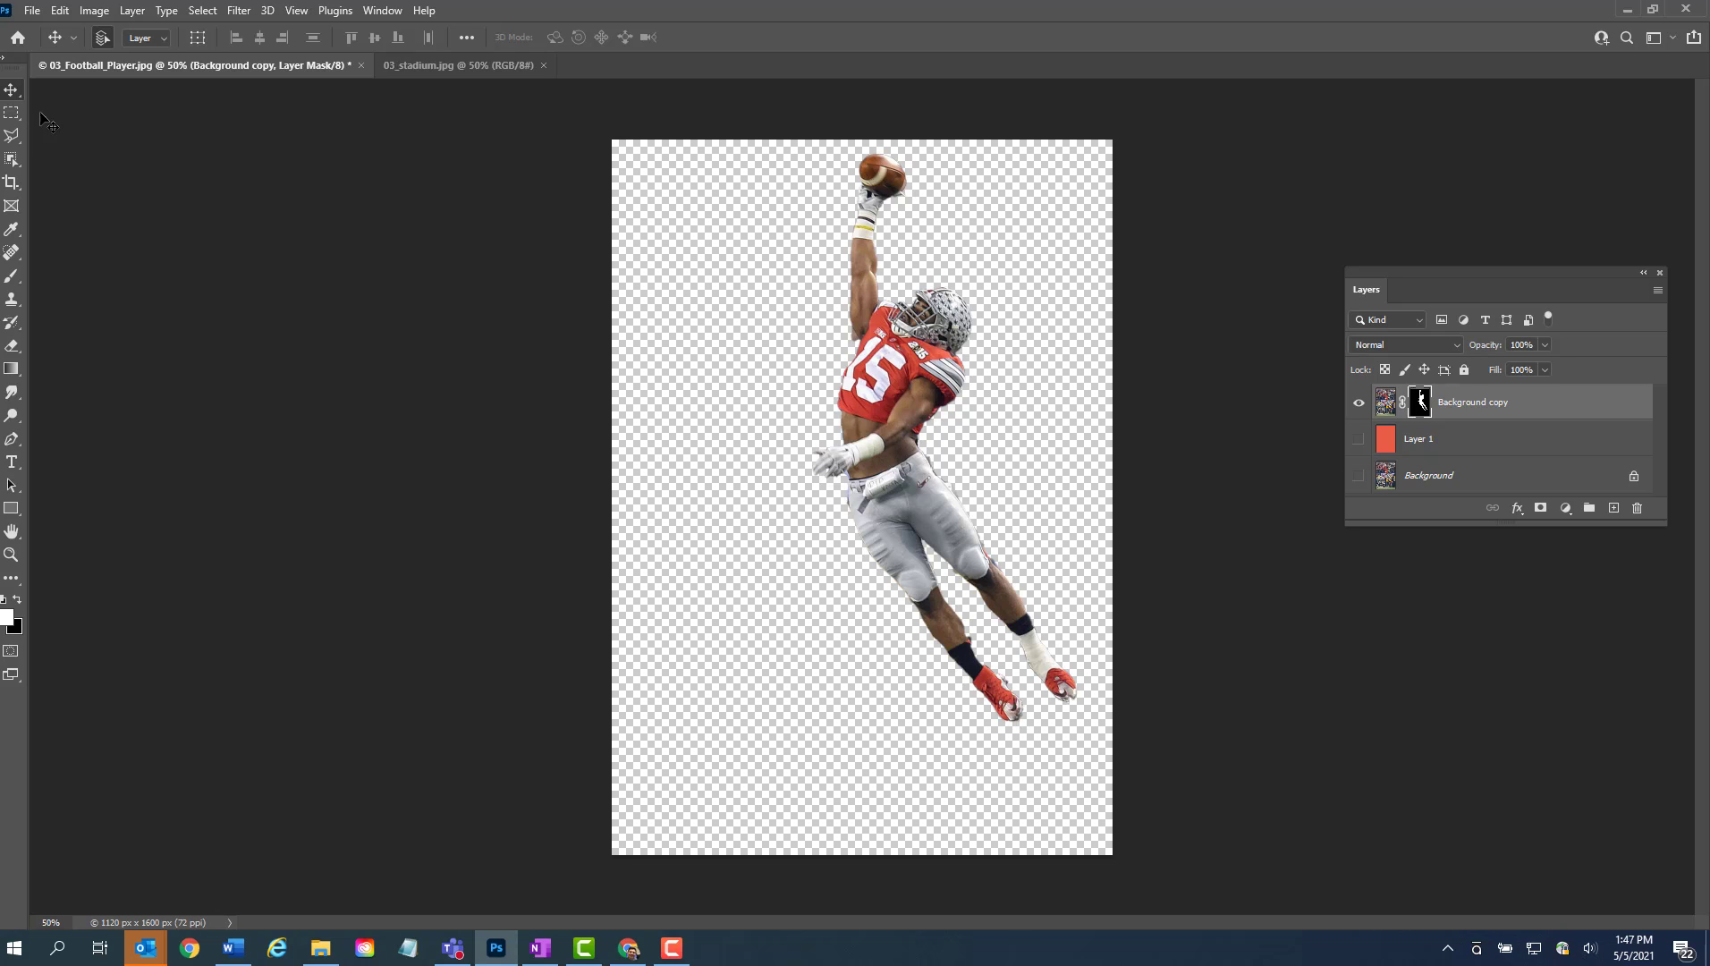
pyautogui.click(32, 10)
pyautogui.click(99, 220)
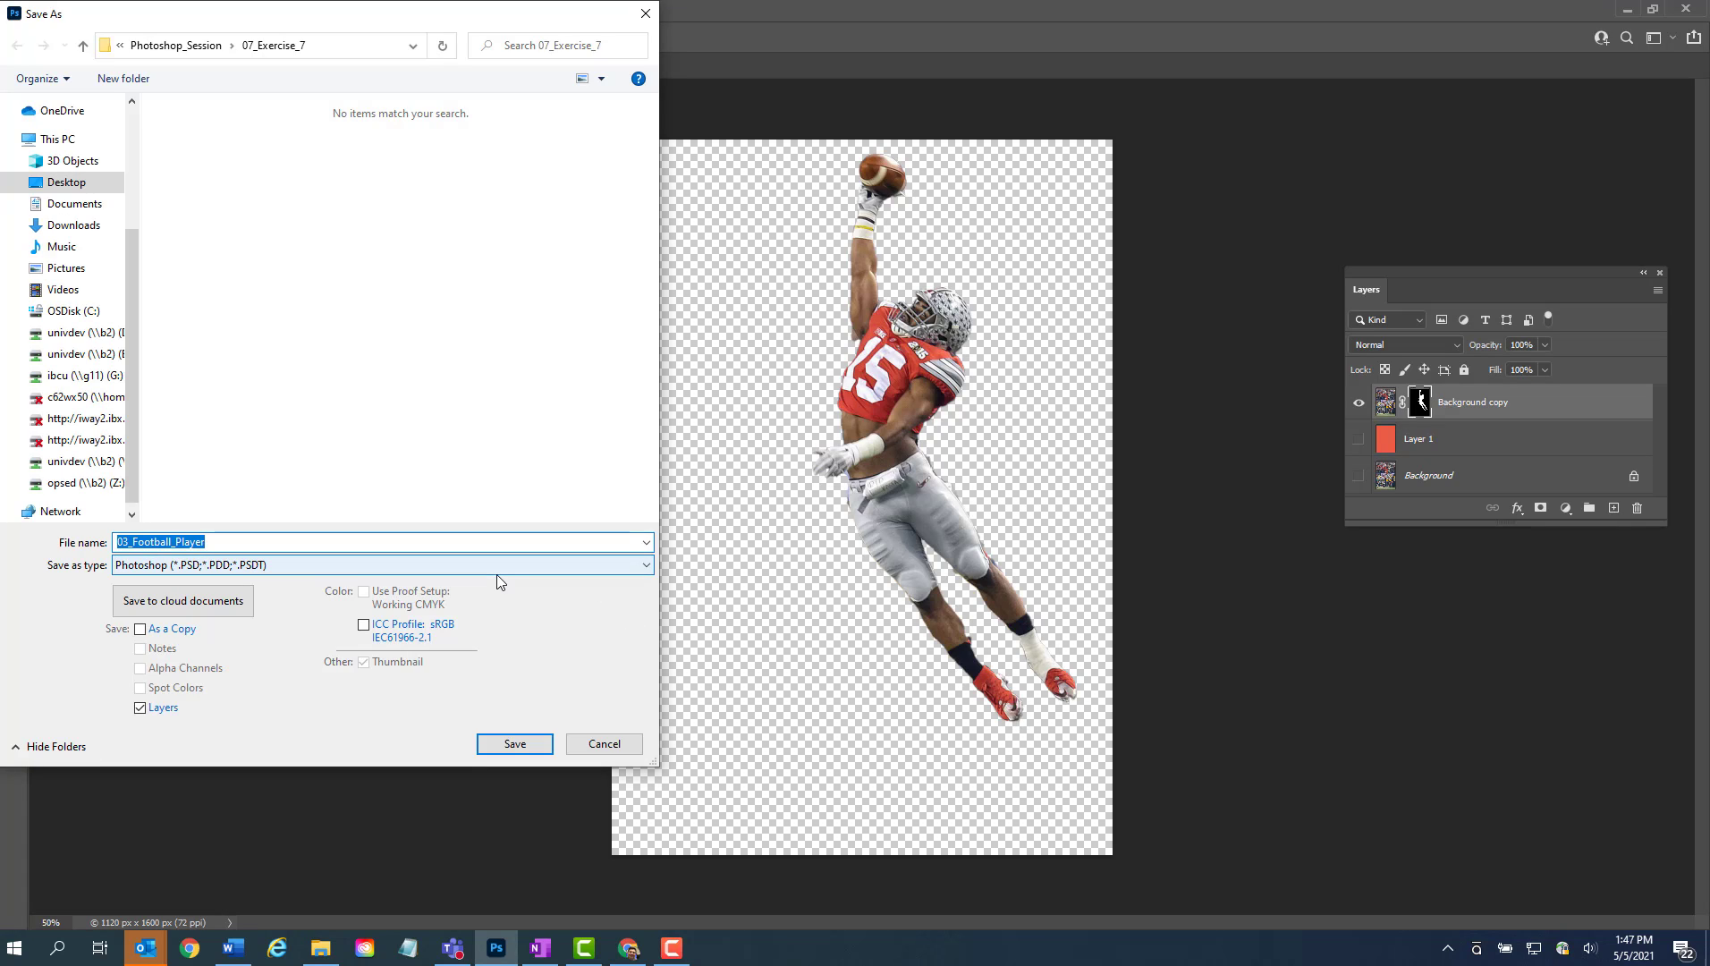
pyautogui.click(386, 566)
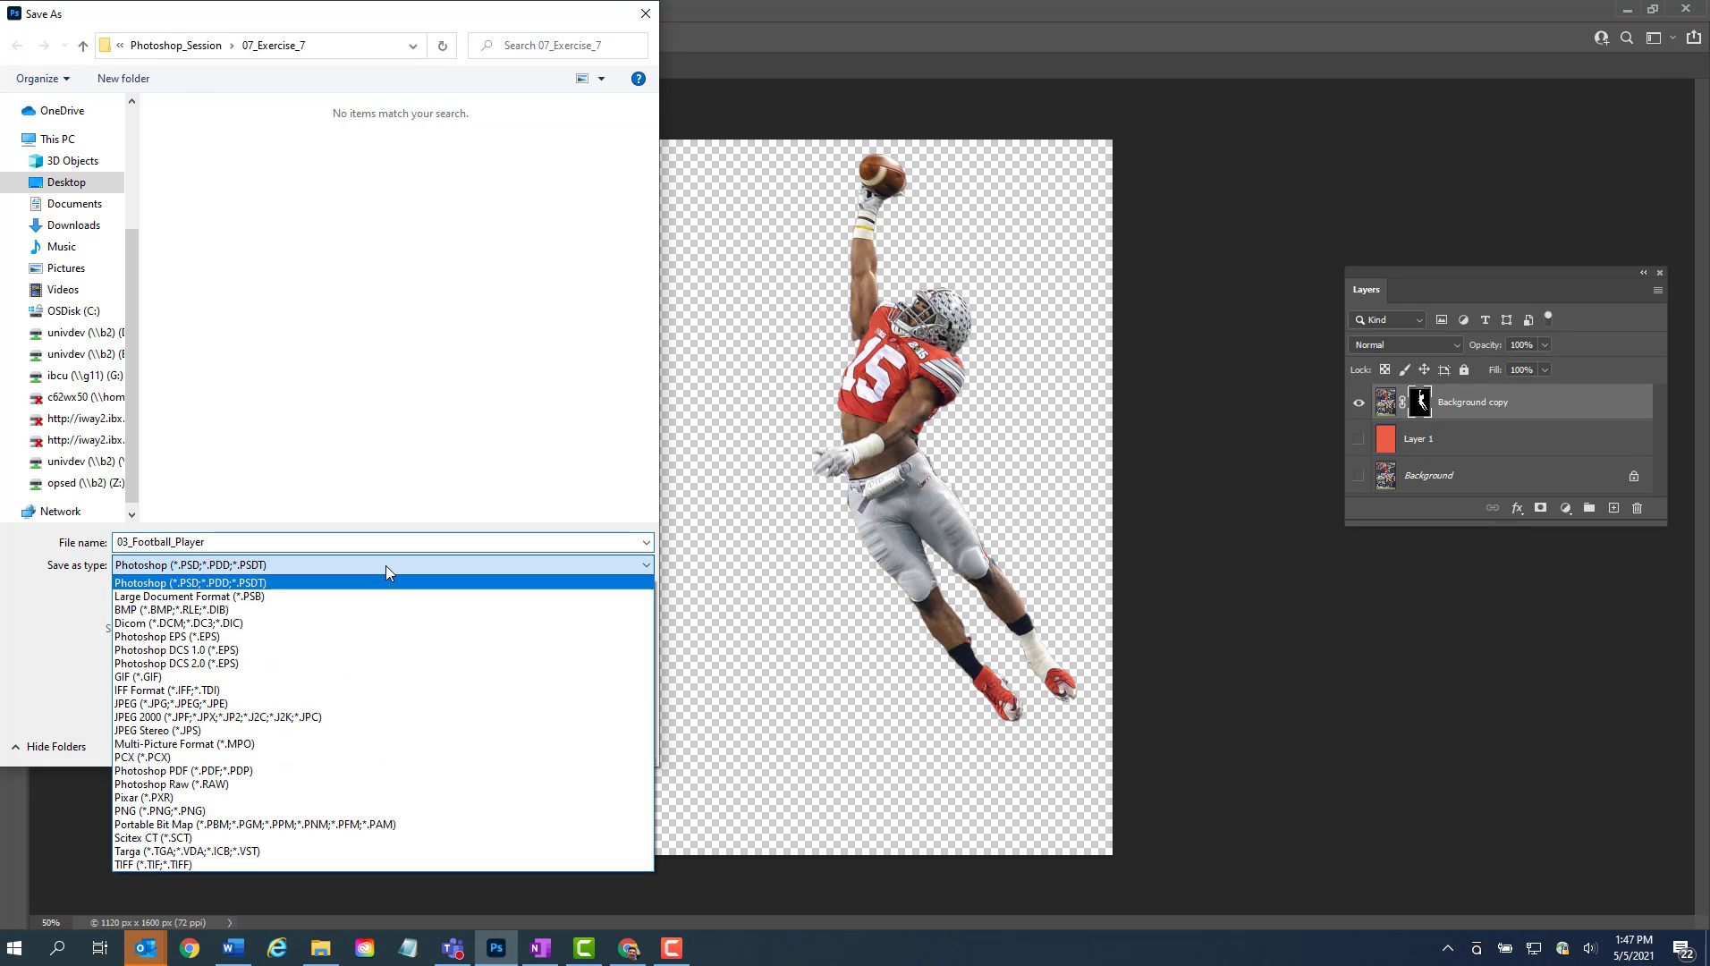
pyautogui.click(257, 812)
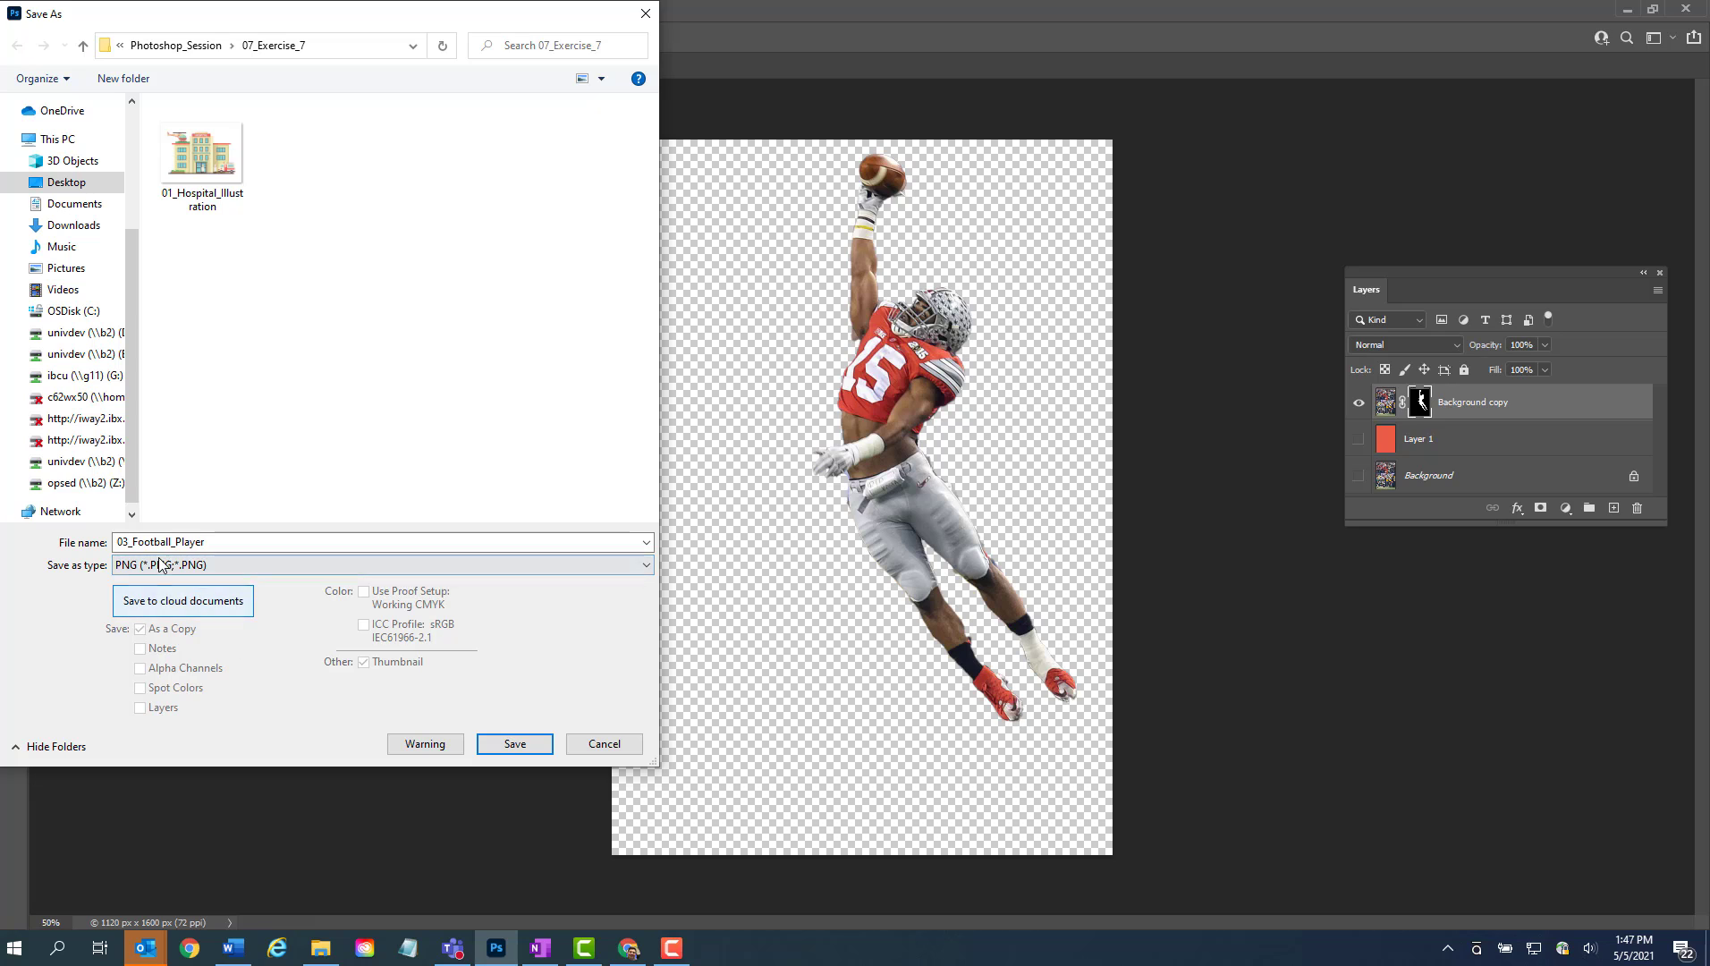
pyautogui.click(604, 743)
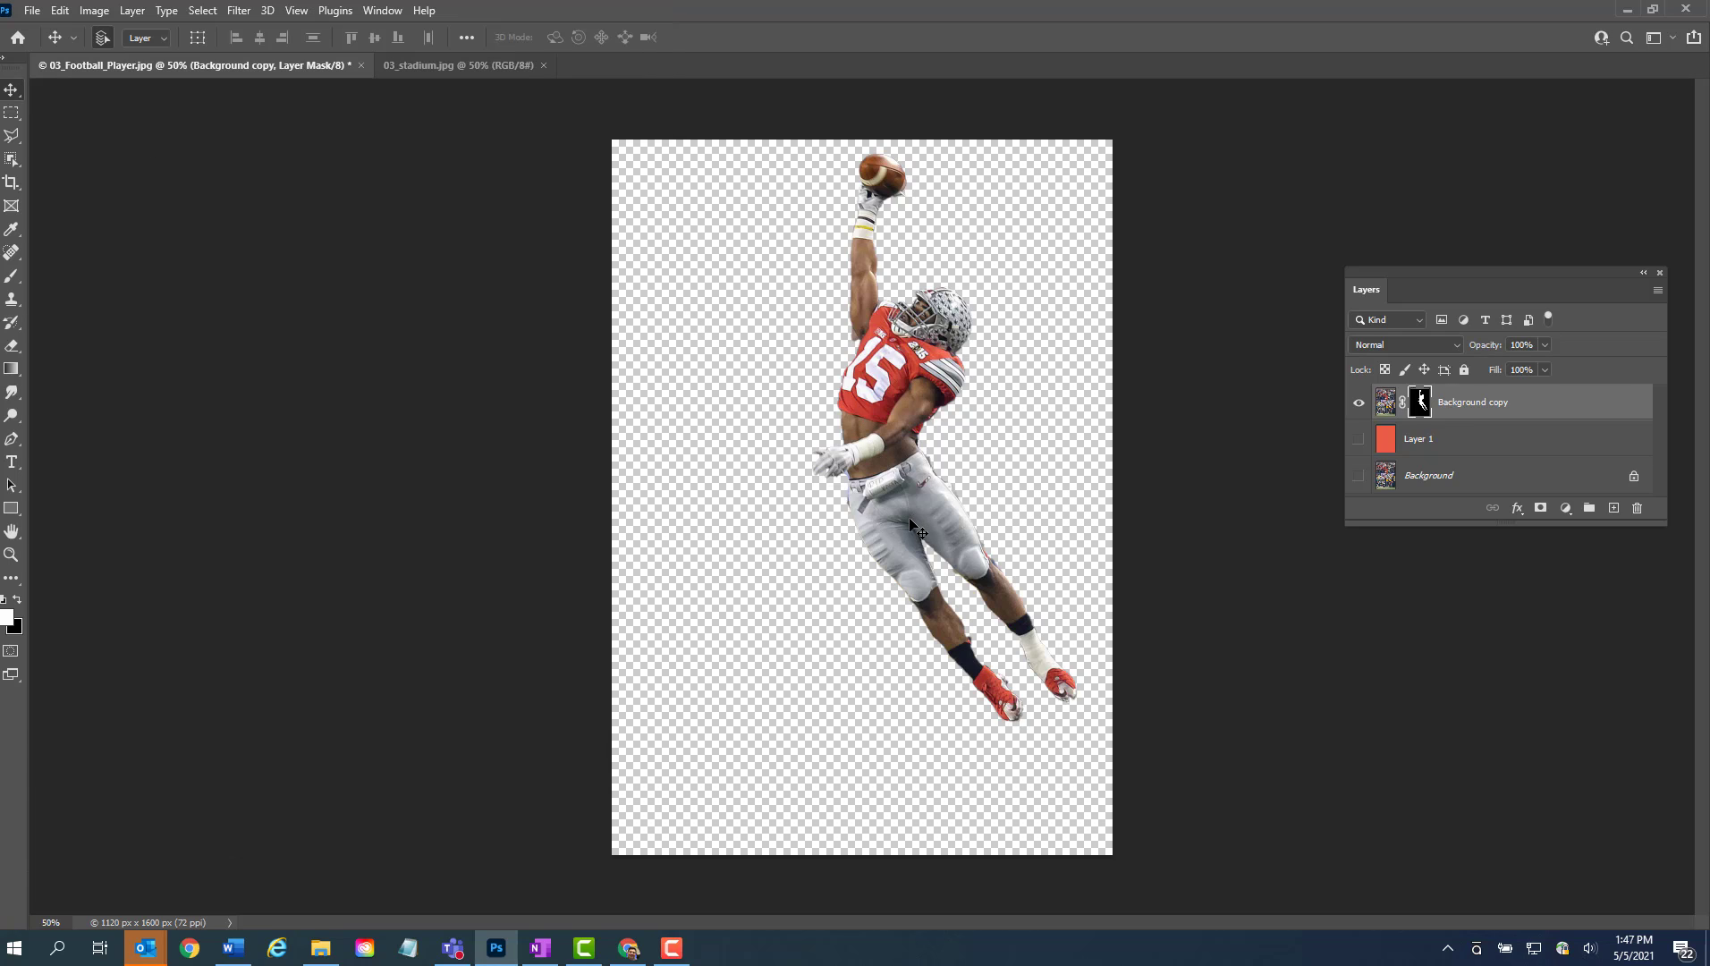
# Step: Copy the masked player layer into 03_stadium.jpg with the Move tool and place it near the centre of the stadium image
pyautogui.moveTo(894, 514); pyautogui.dragTo(879, 639)
pyautogui.moveTo(856, 552); pyautogui.dragTo(864, 486)
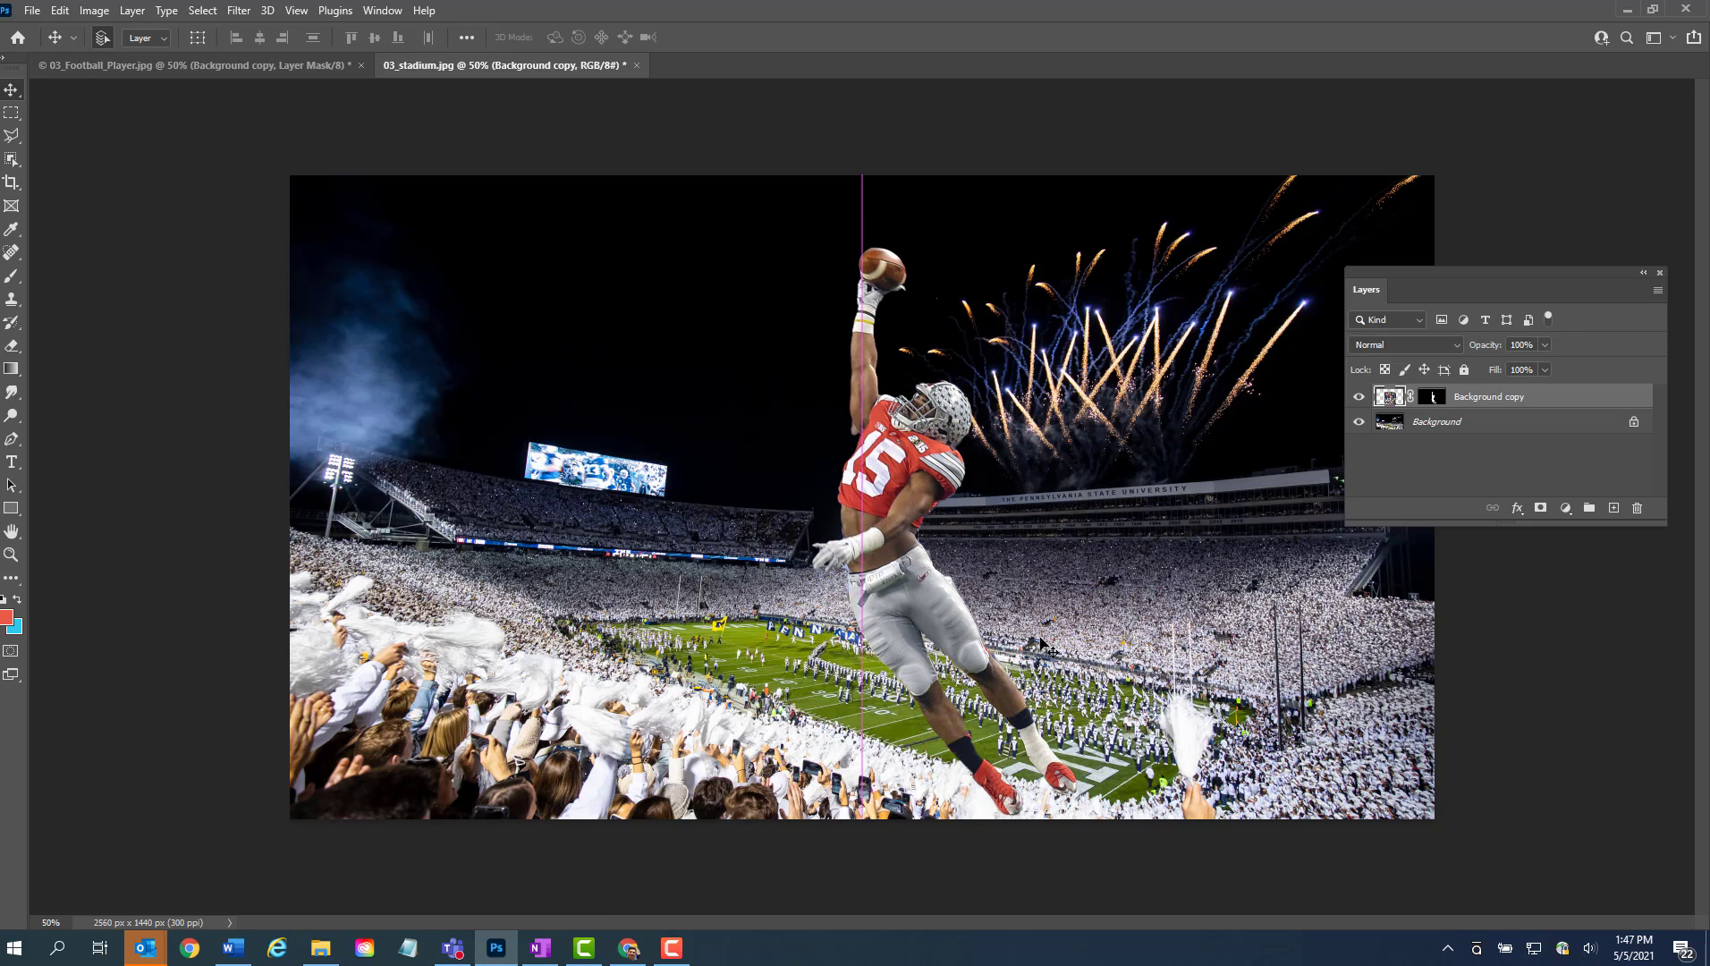